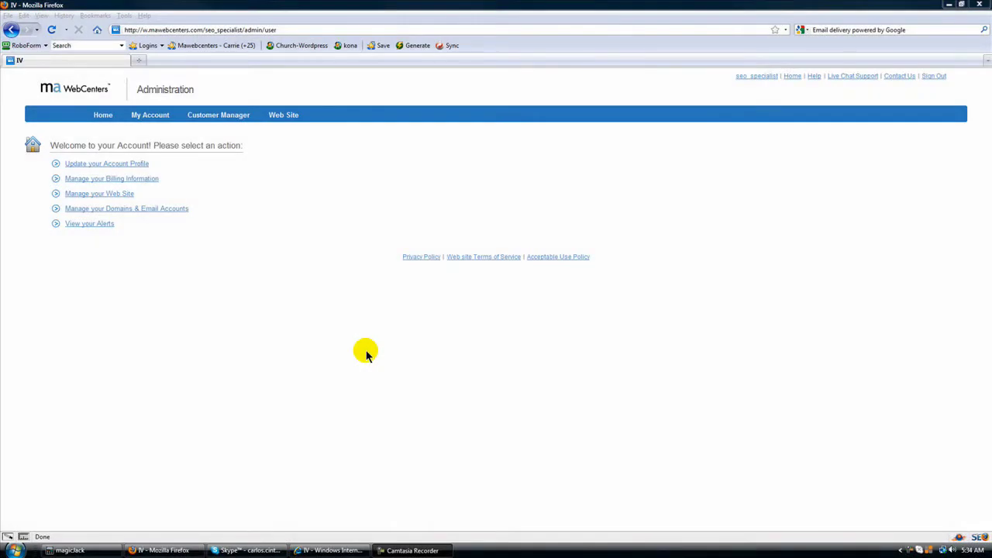
- Choose Manage your Web Site on the account welcome page to reach the Web Site Manager
left_click(112, 194)
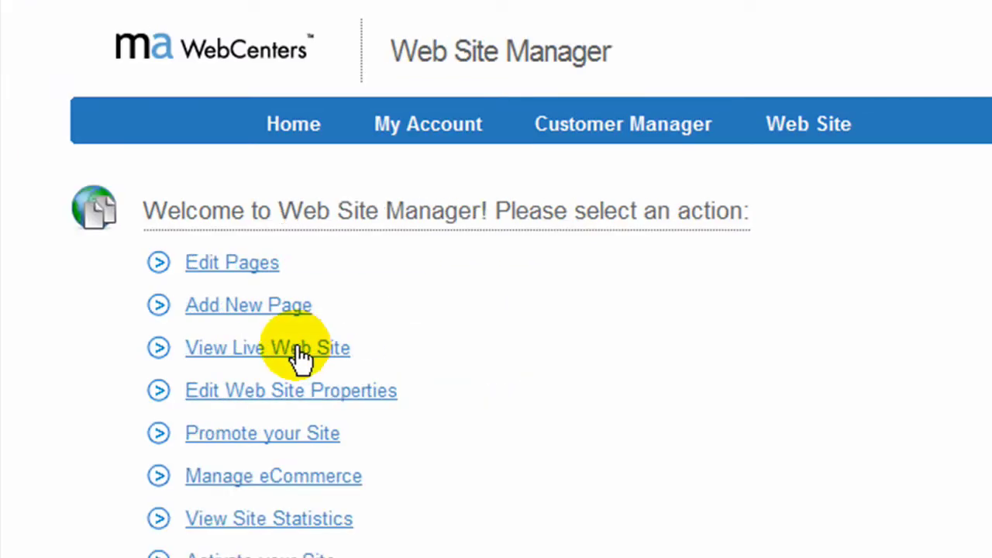
- From Edit Pages, open the Home page of Web SEO Specialists for editing
left_click(237, 267)
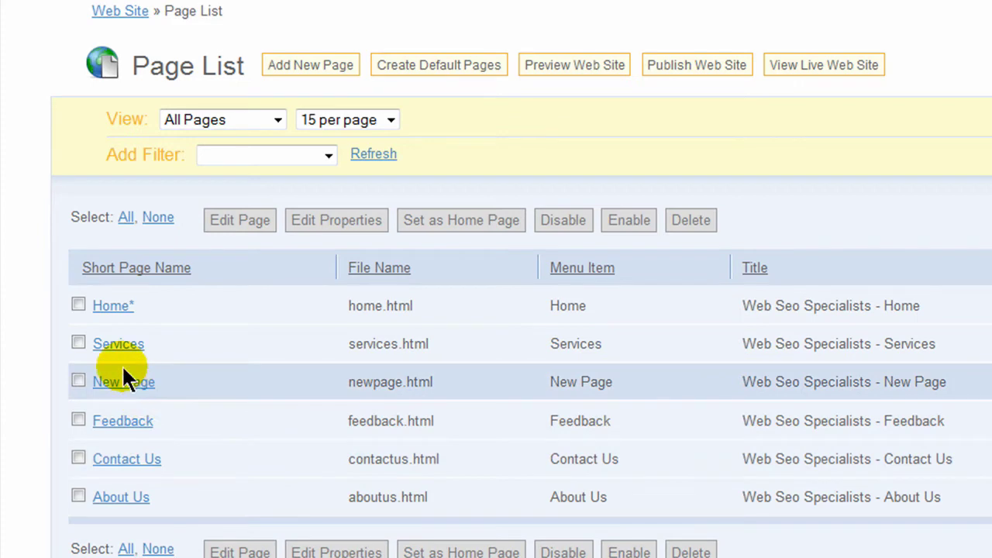
left_click(112, 308)
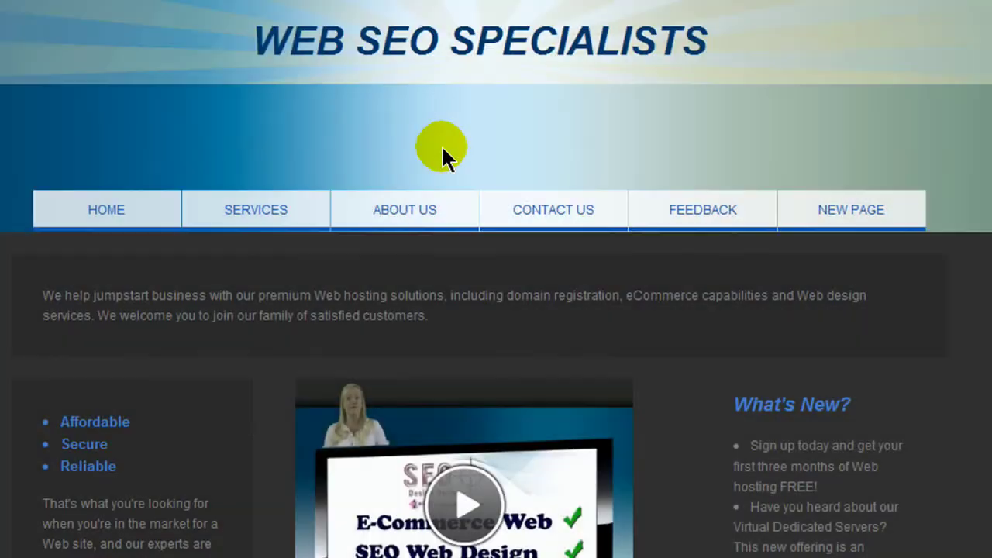
scroll(443, 149, "down", 3)
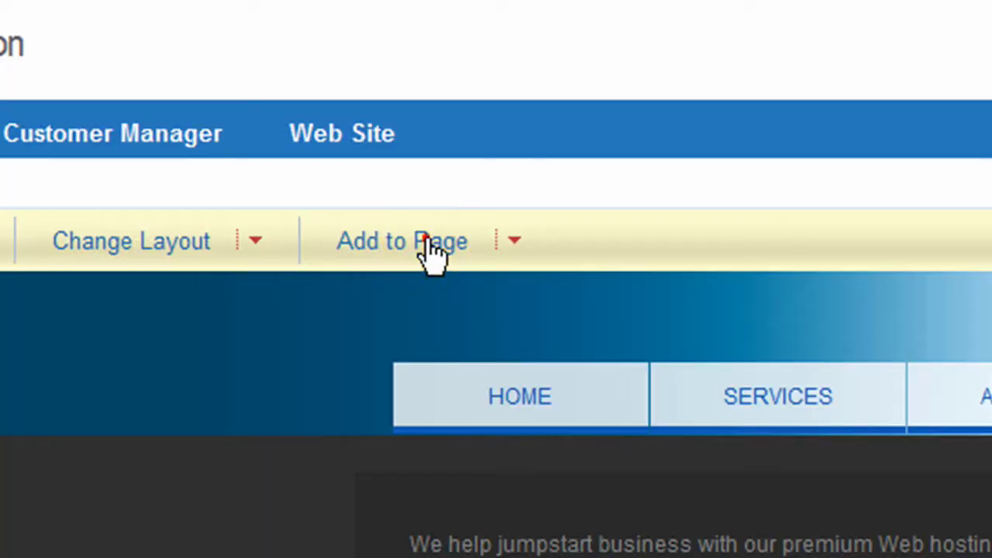
- Place a Photo Gallery from Add to Page onto the Home page below the video
left_click(428, 244)
left_click(403, 409)
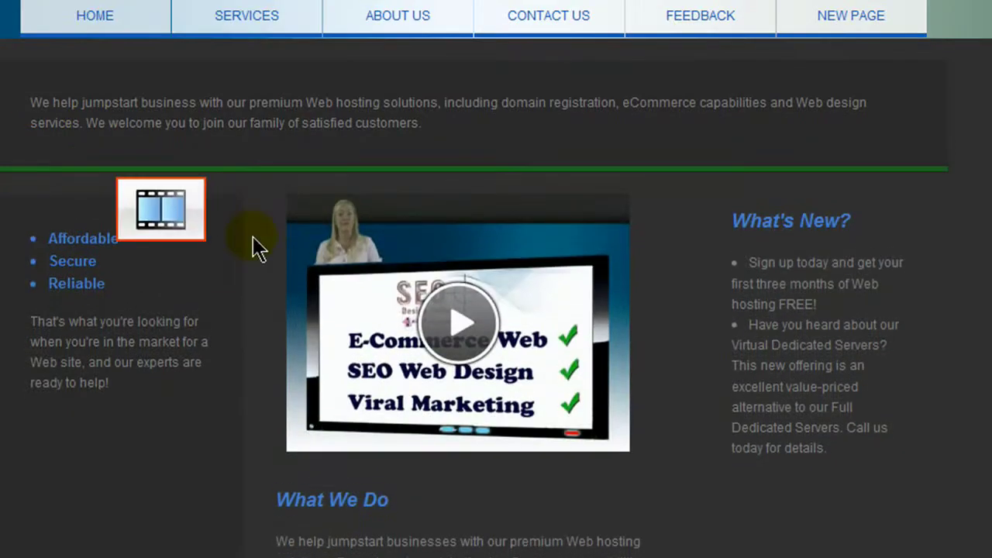
left_click_drag(255, 248, 440, 496)
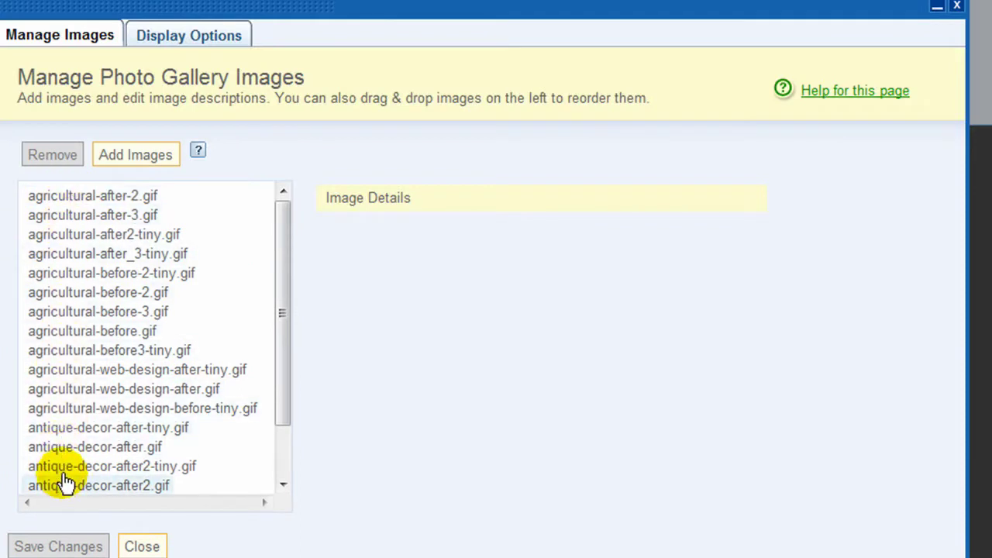
left_click(138, 158)
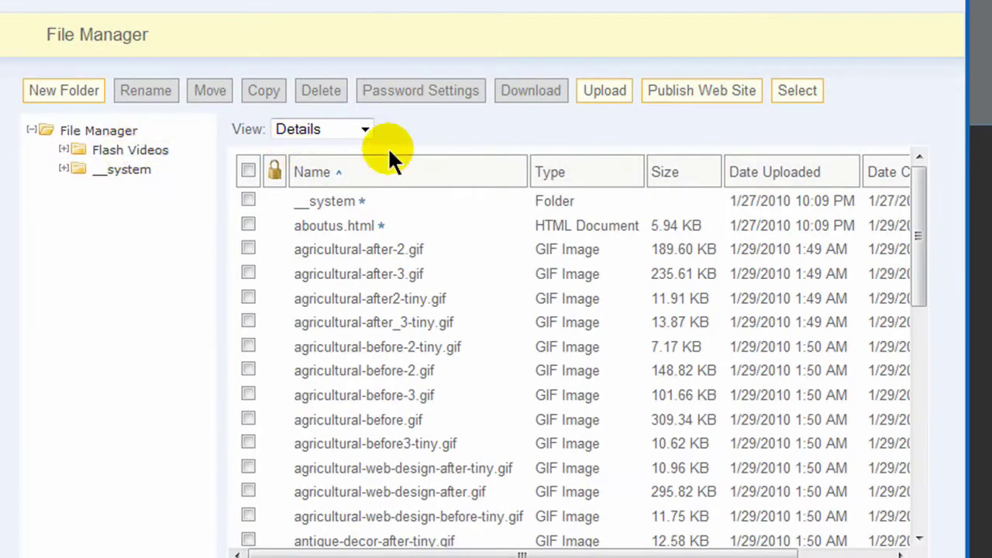
left_click(607, 95)
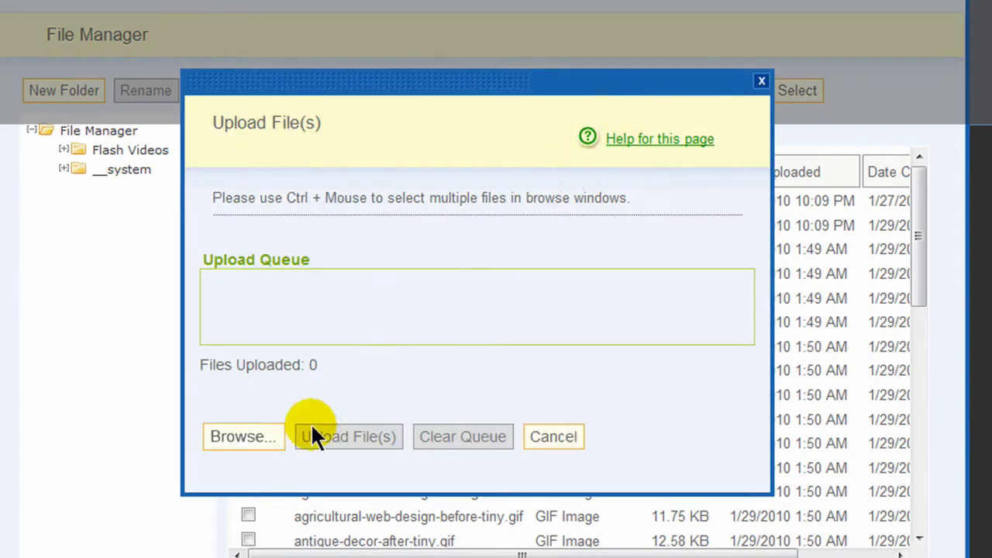
left_click(242, 438)
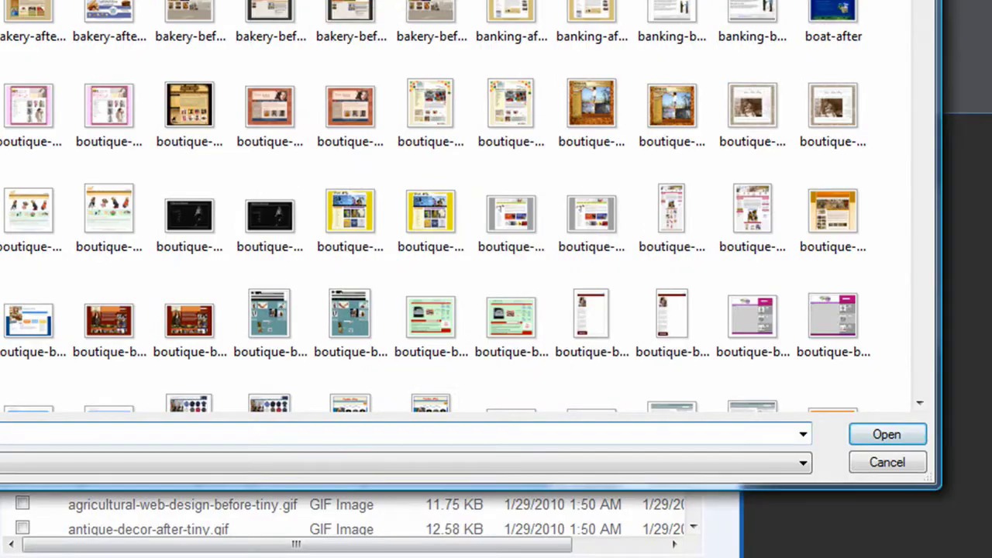
left_click(885, 460)
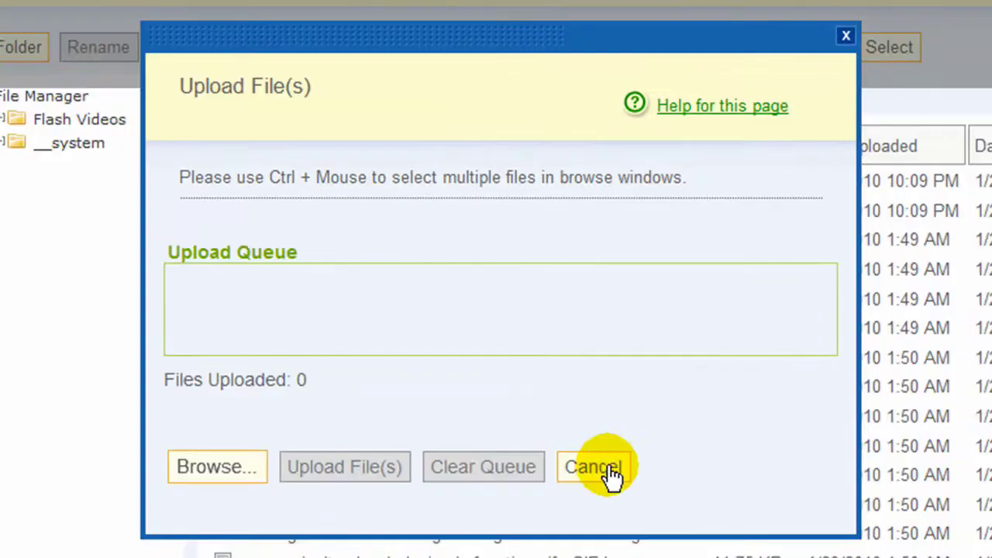
left_click(612, 471)
left_click(889, 46)
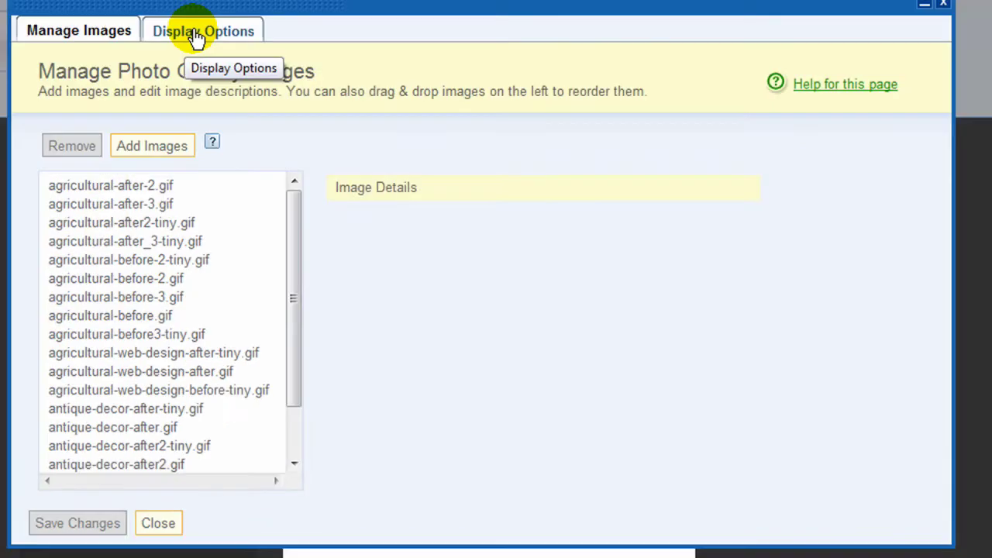
- Keep Gallery Type as Slideshow, set Description to 'Do not display', and save the changes
left_click(197, 31)
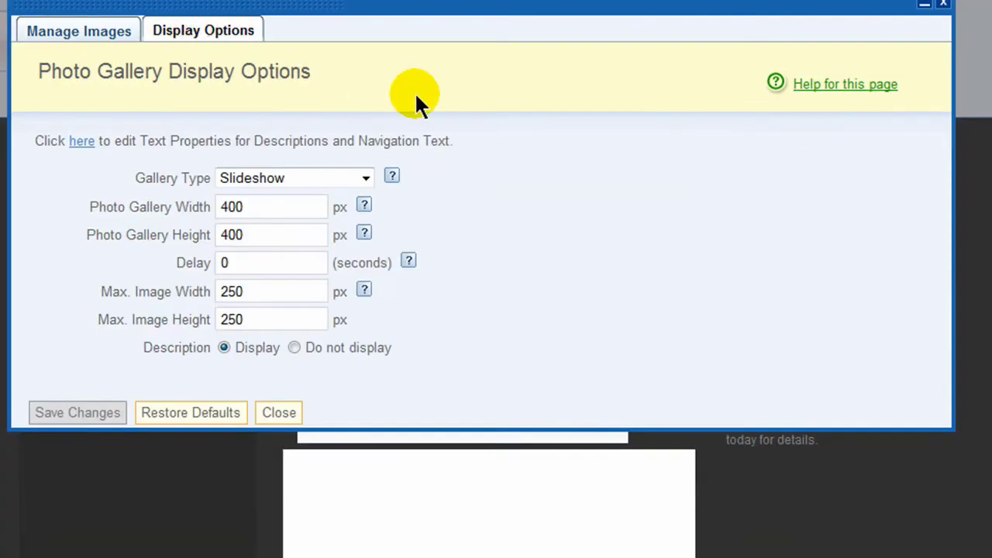
left_click_drag(308, 11, 692, 0)
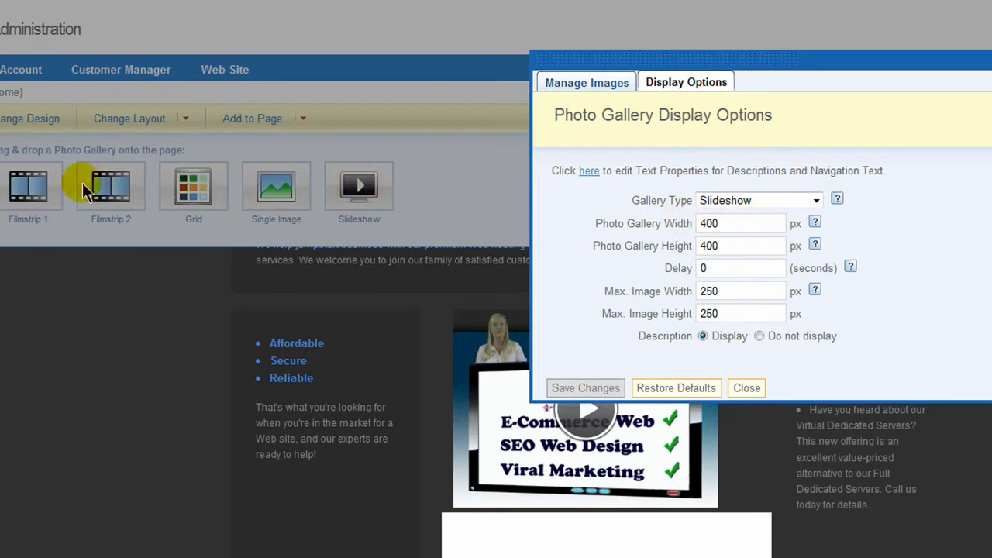
mouse_move(820, 223)
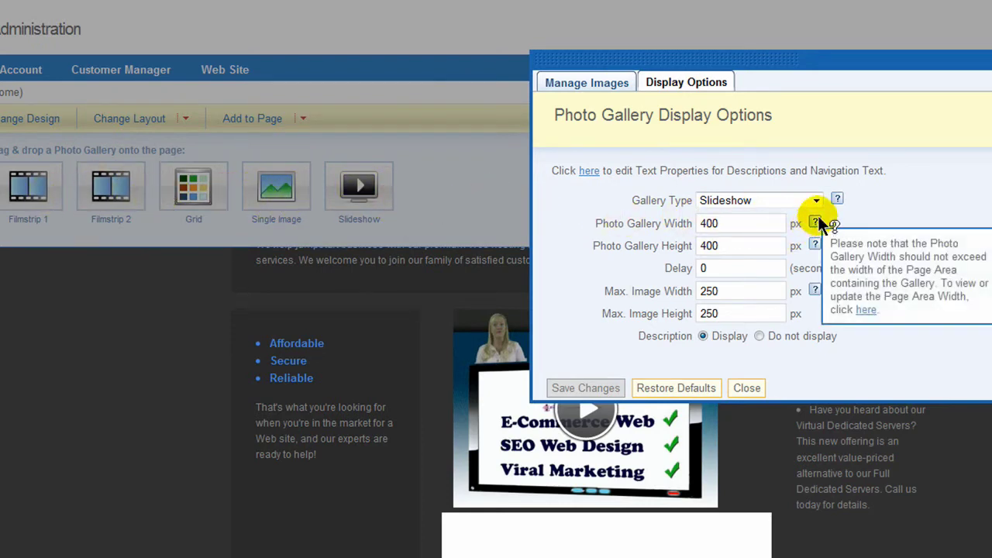
left_click(816, 200)
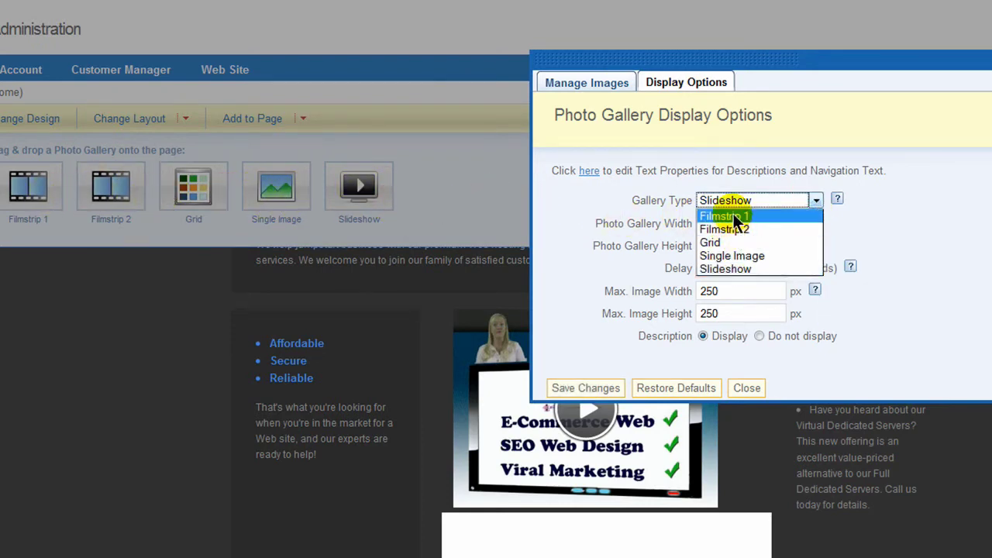
left_click(911, 242)
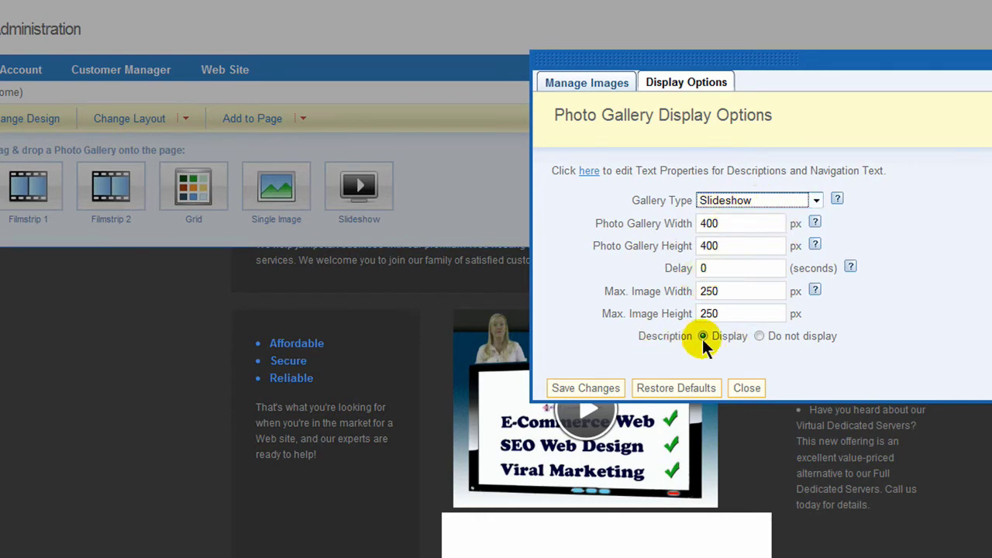
left_click(760, 335)
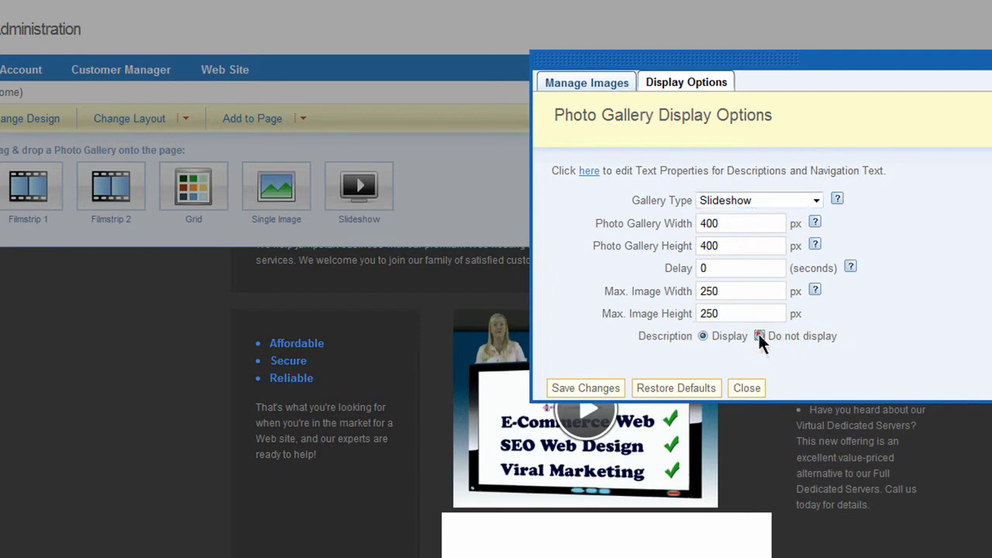
left_click(582, 393)
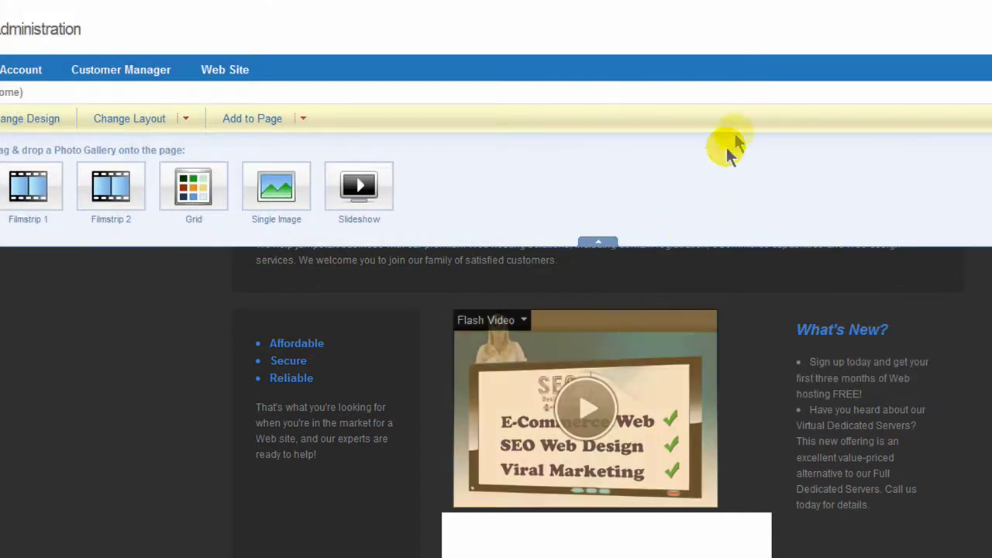
- Close the Save Results confirmation and show the Photo Gallery's dropdown options
scroll(742, 109, "down", 3)
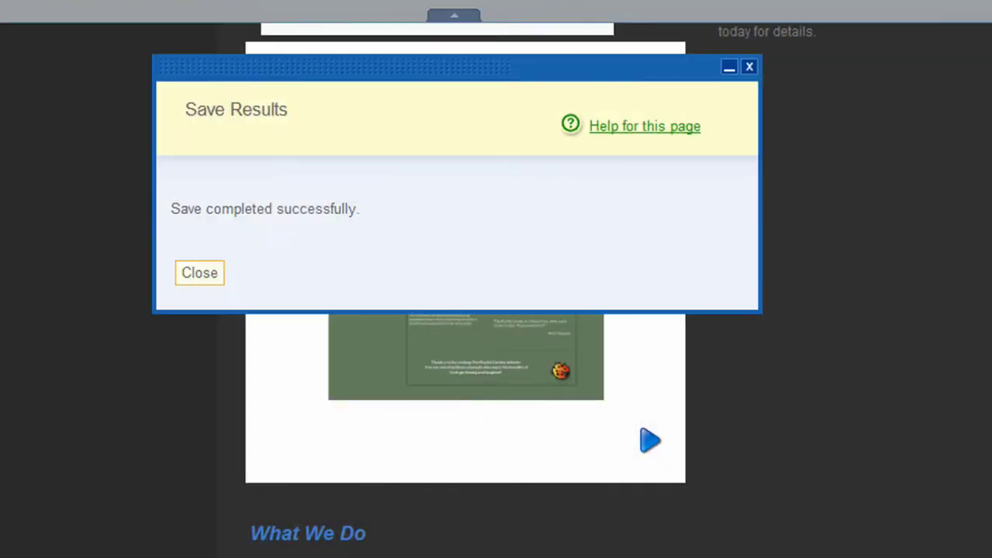
left_click(192, 276)
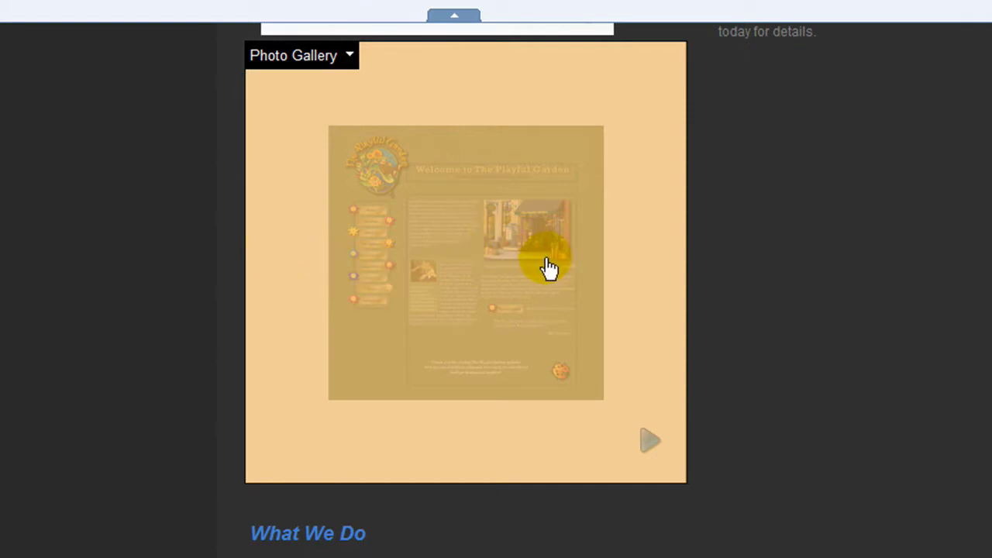
left_click(350, 55)
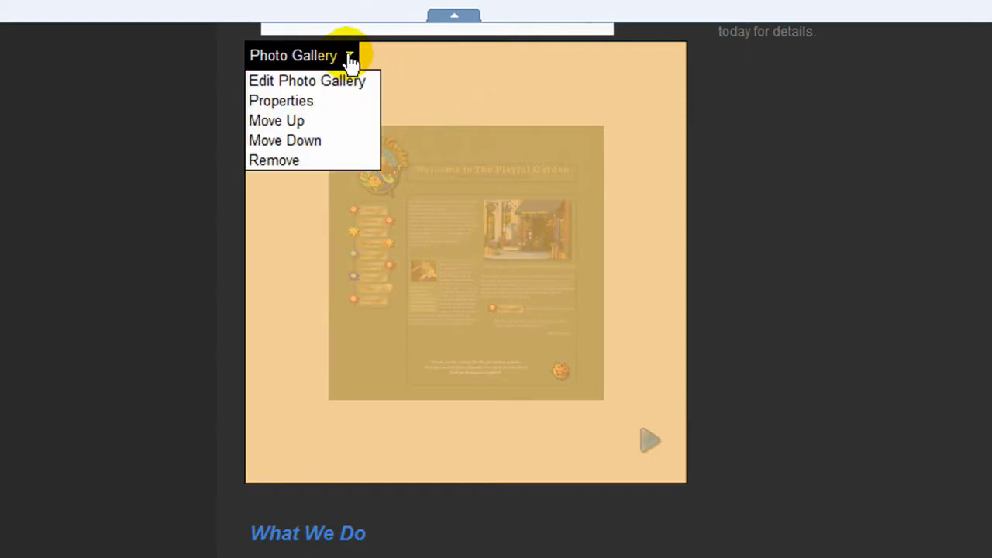
- Set the photo gallery's Background Color to Transparent in its properties
left_click(297, 101)
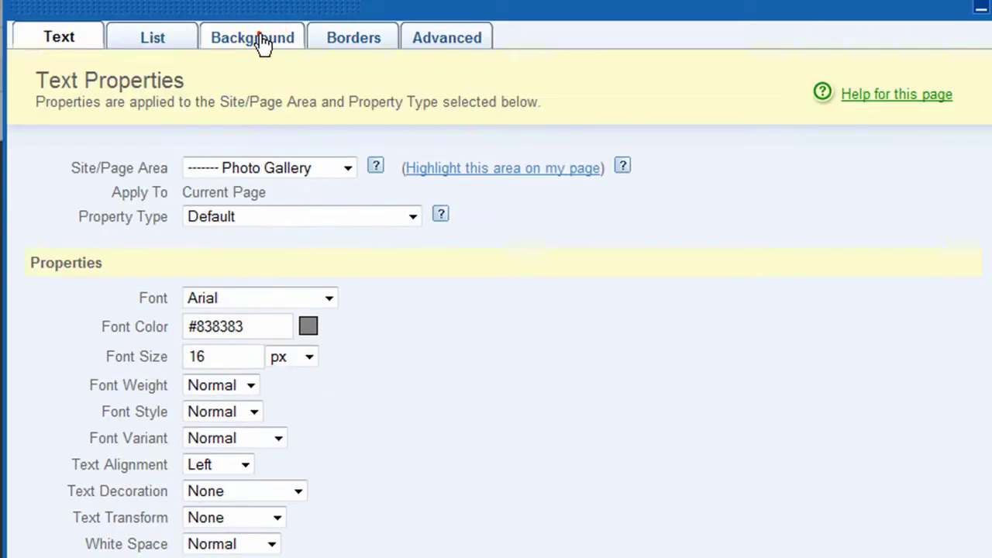
left_click(259, 39)
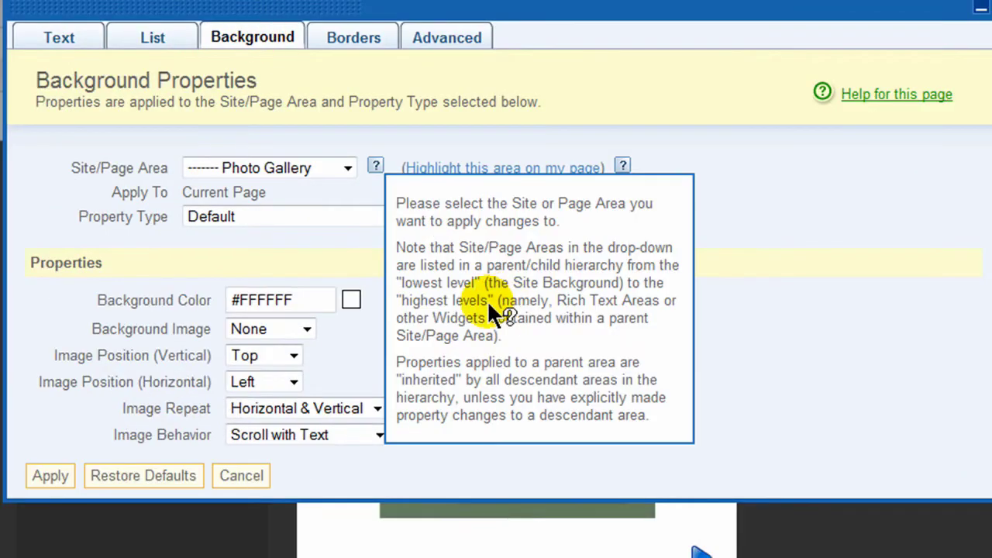
left_click(351, 303)
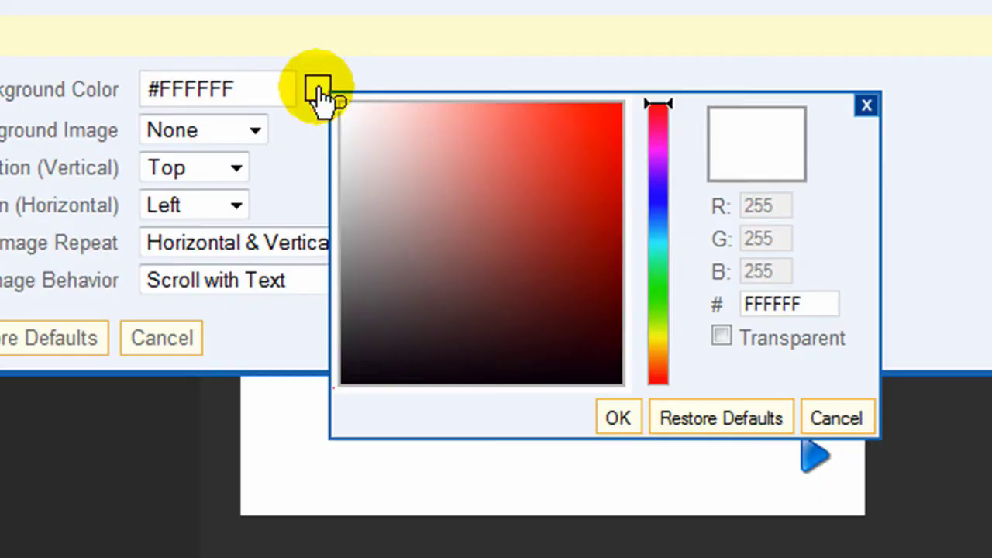
left_click(720, 336)
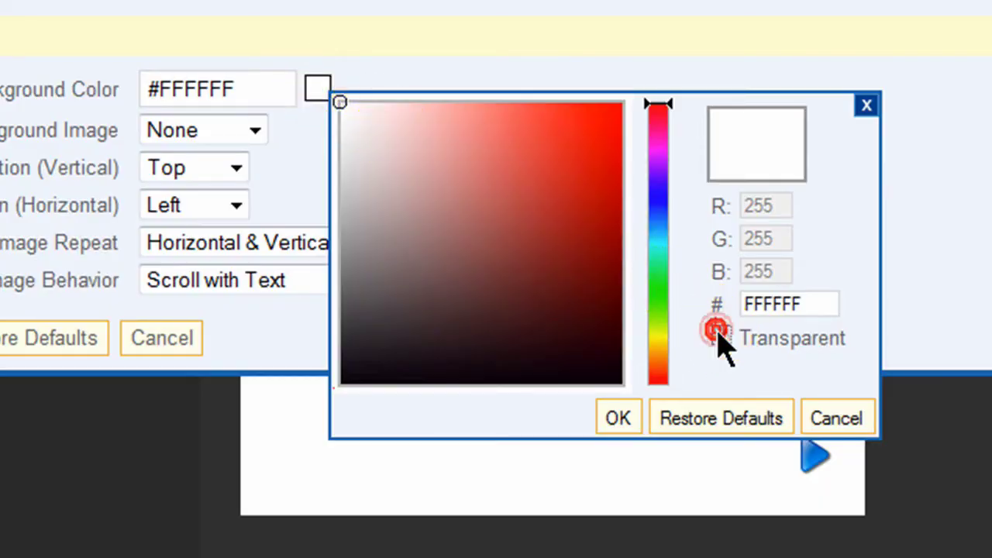
left_click(618, 421)
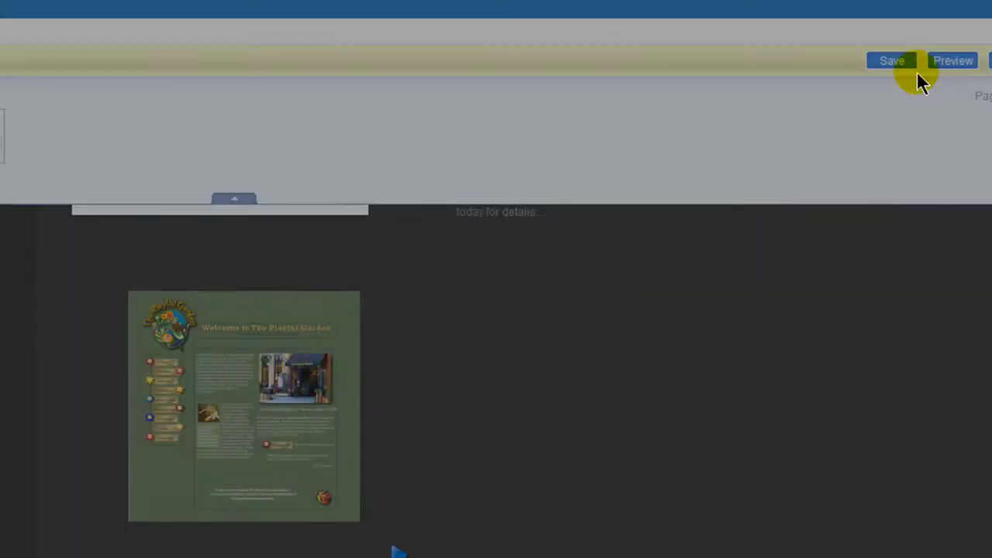
- Save the Home page, publish the site, and view the live Web SEO Specialists site
left_click(911, 65)
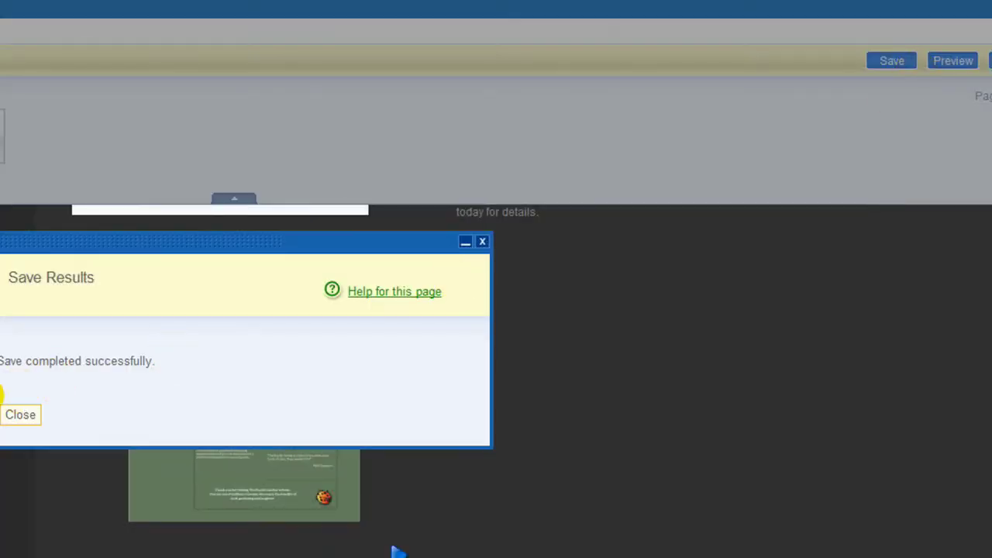
left_click(24, 417)
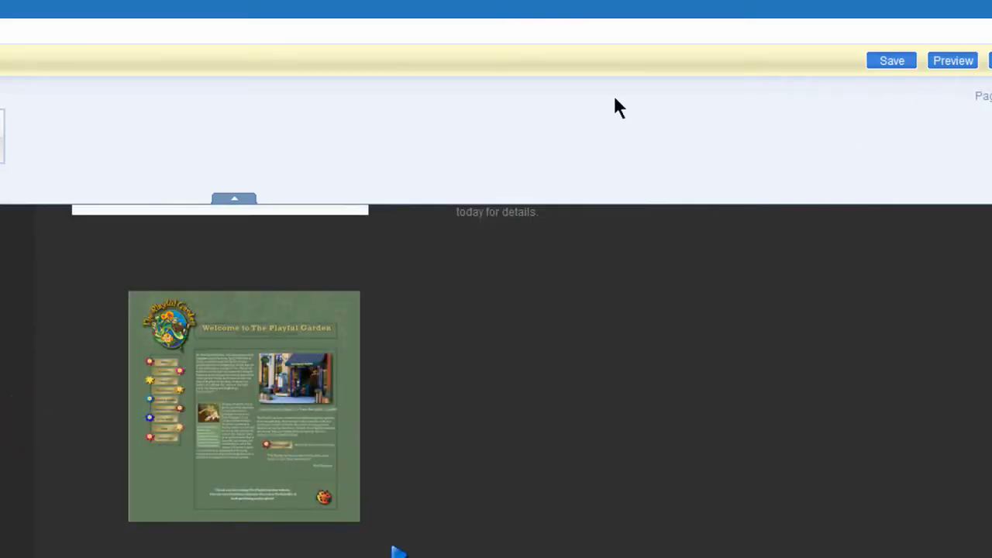
left_click(237, 89)
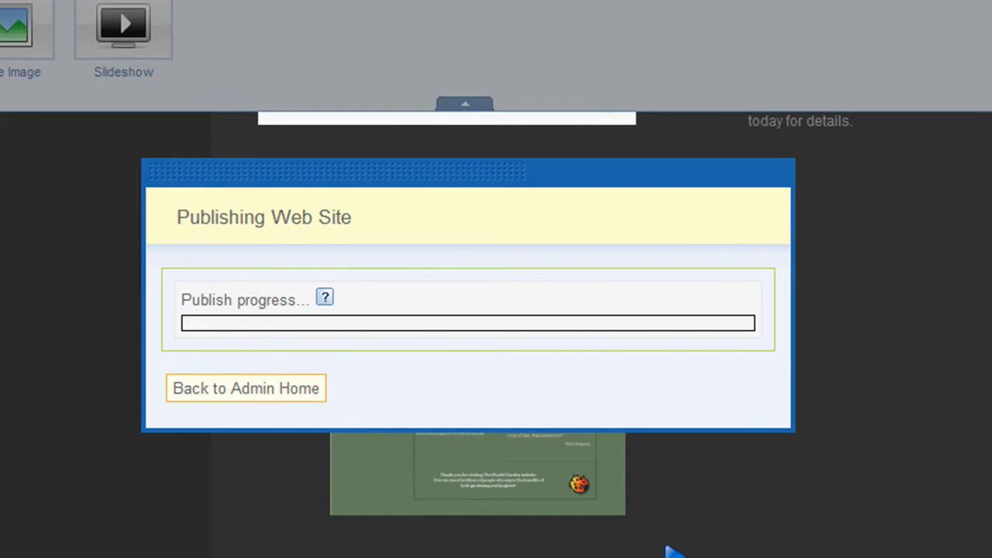
left_click(288, 387)
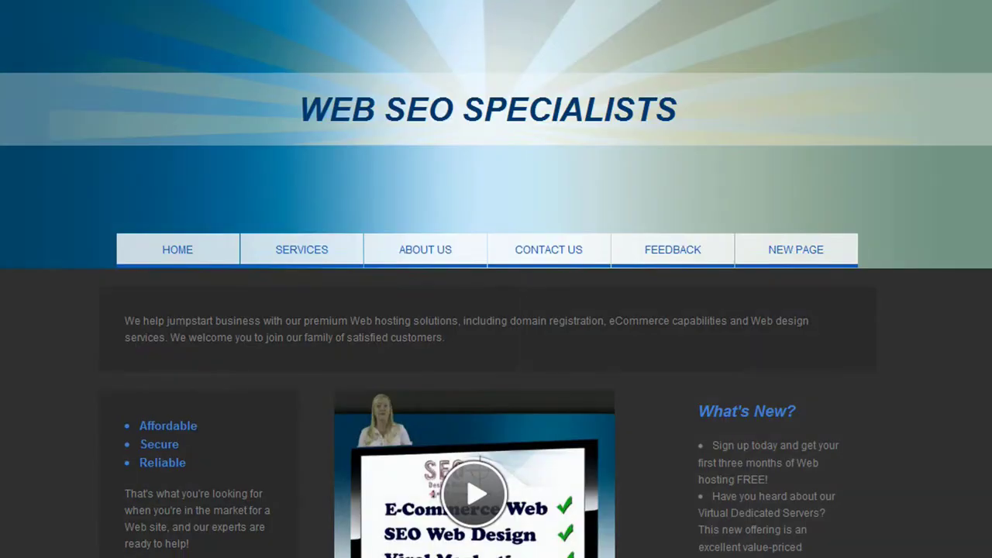
- Play the live home page gallery slideshow, then pause it on the daisy-themed design
scroll(916, 90, "down", 5)
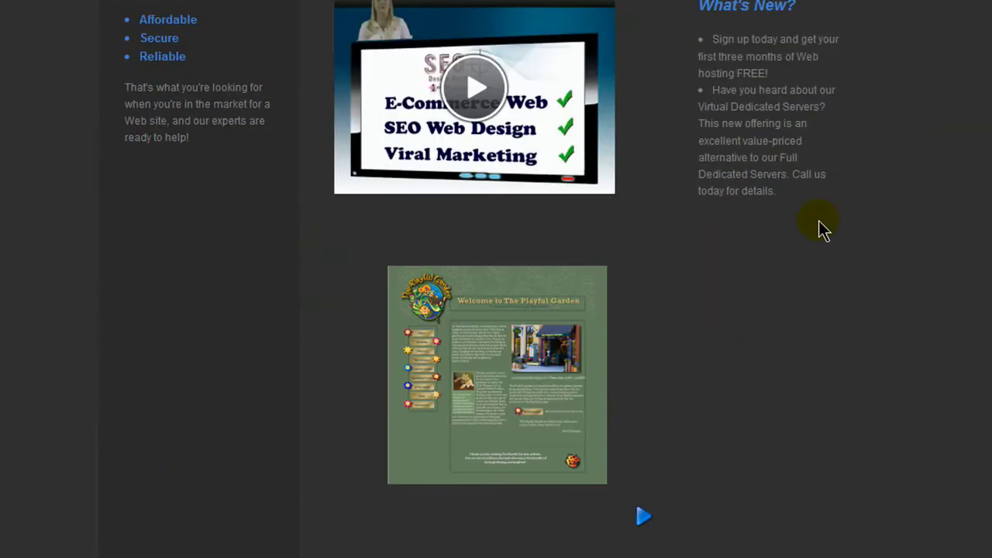
left_click(643, 518)
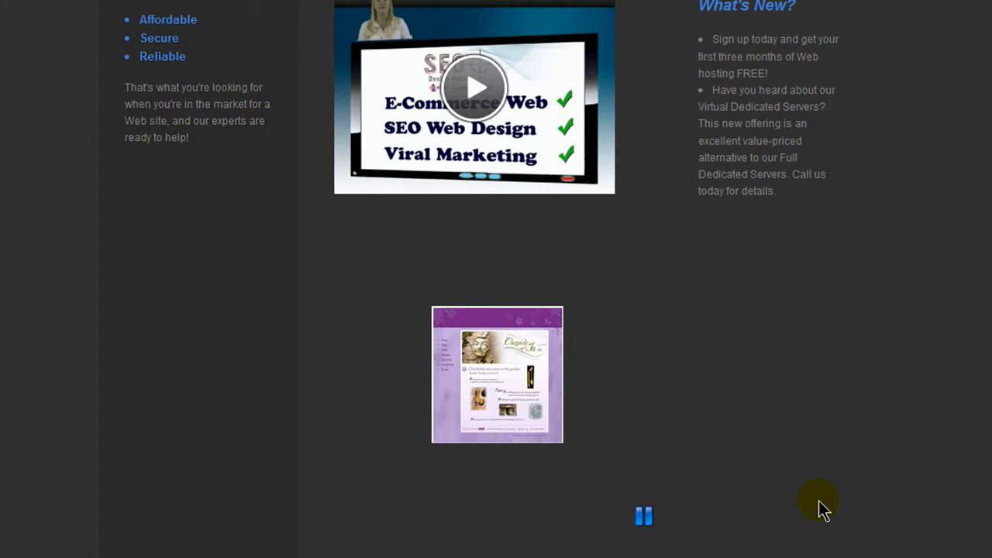
left_click(645, 520)
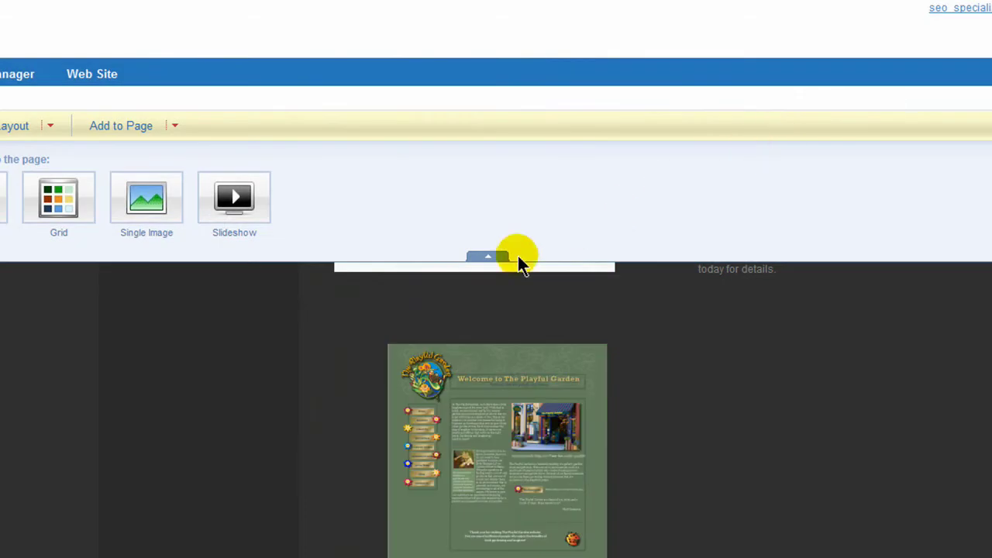
- Set the photo gallery's Gallery Type to Single Image in Display Options and save
left_click(405, 287)
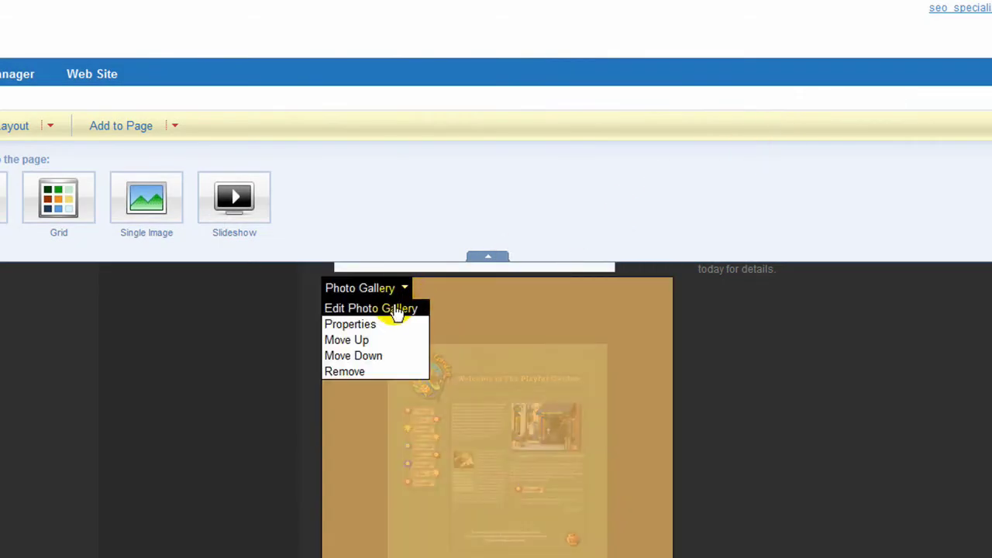
left_click(390, 309)
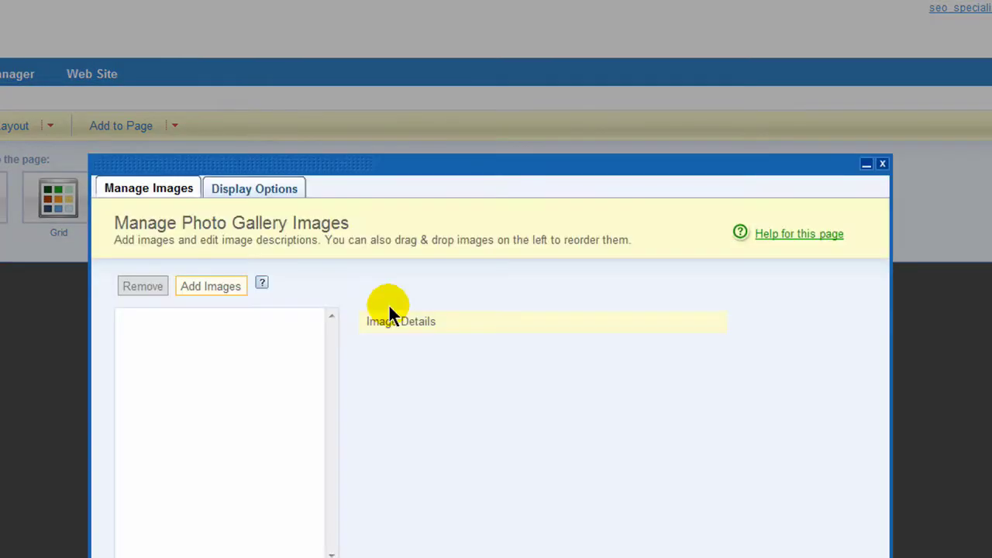
left_click(260, 188)
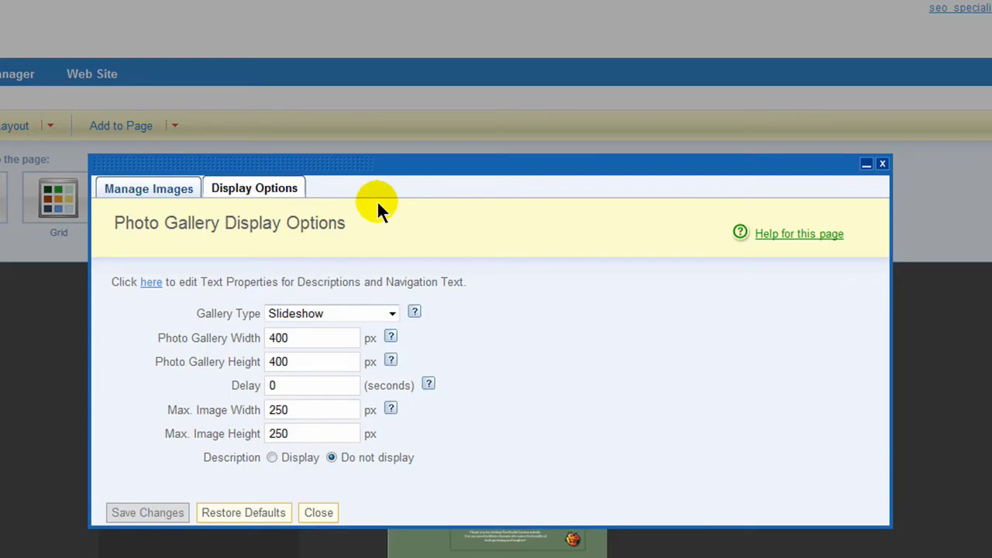
left_click(392, 314)
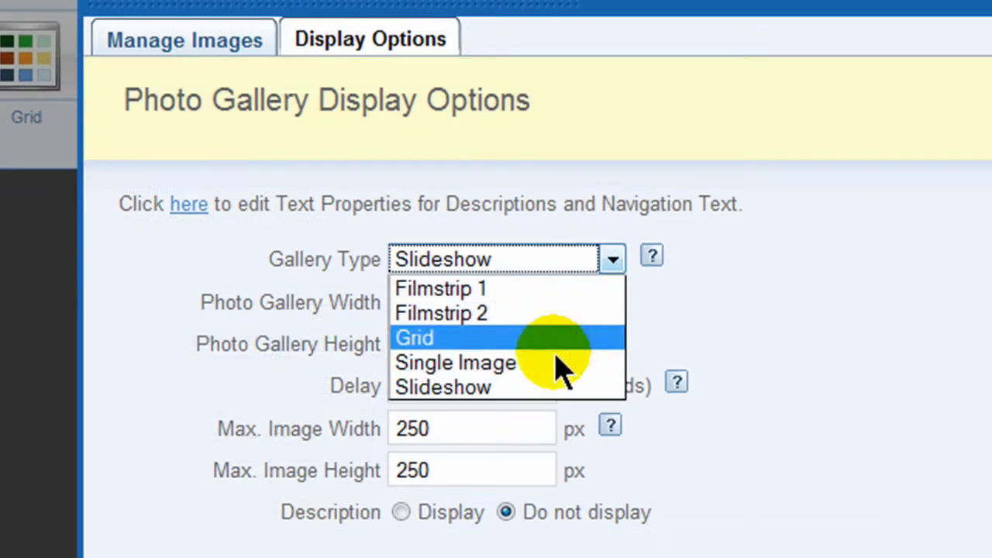
left_click(363, 373)
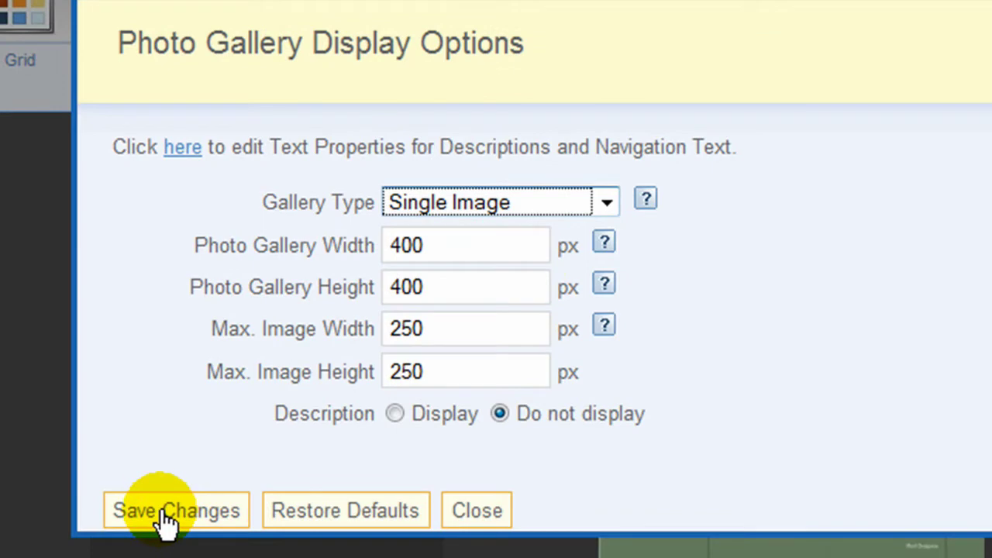
left_click(162, 510)
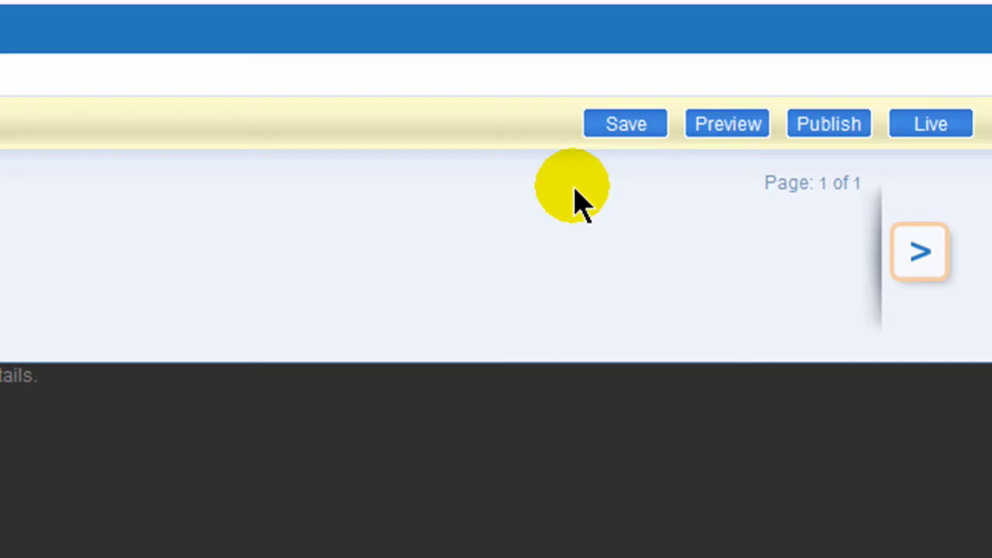
- Save the Home page, republish the site, and open the live site to check the gallery
left_click(618, 124)
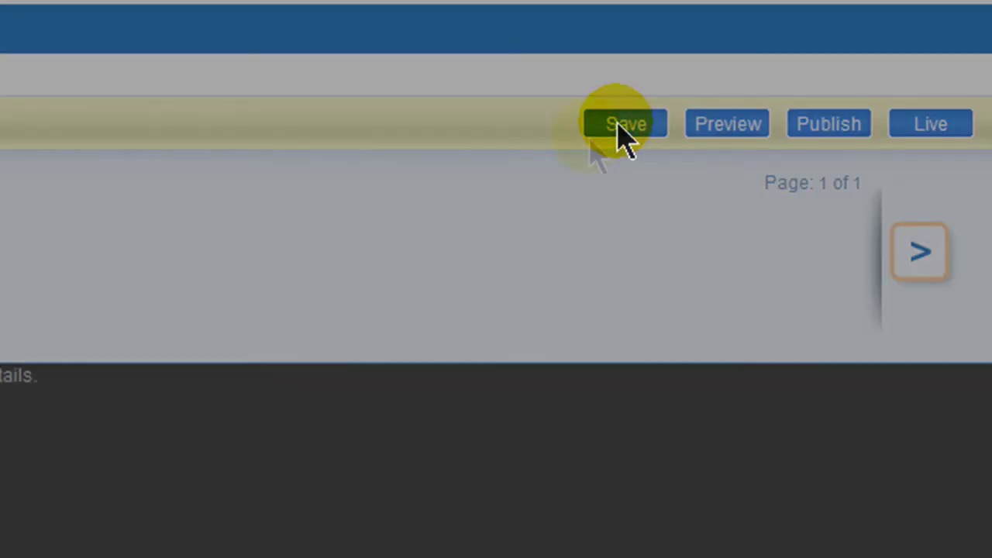
left_click(144, 408)
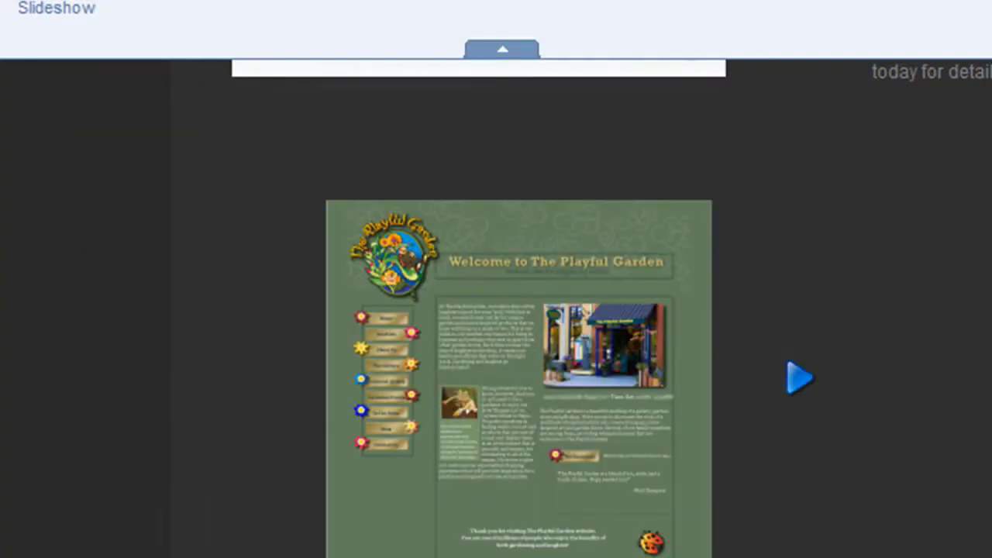
left_click(716, 32)
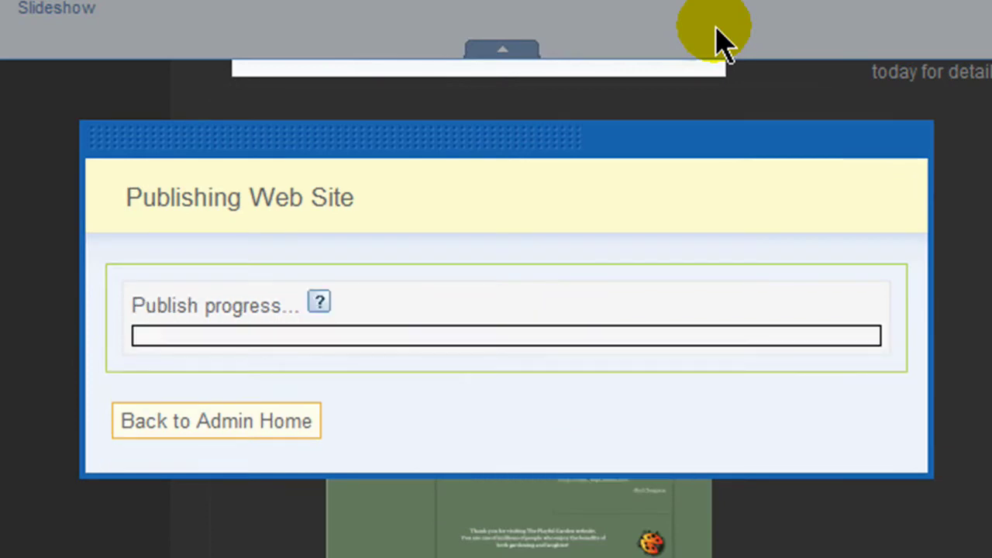
left_click(266, 418)
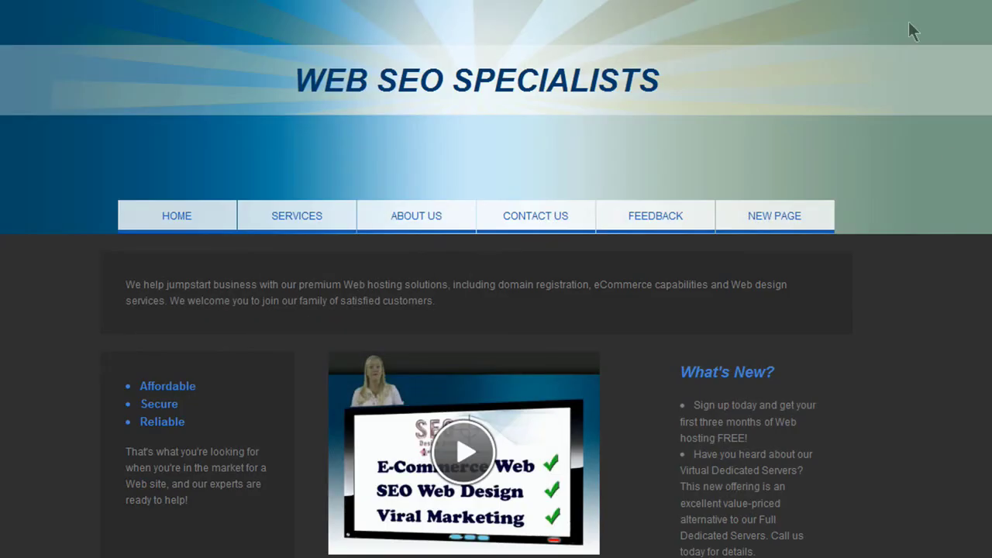
- Step the gallery forward through Outside In and The Playful Garden, then back one image
left_click(963, 206)
scroll(927, 200, "down", 5)
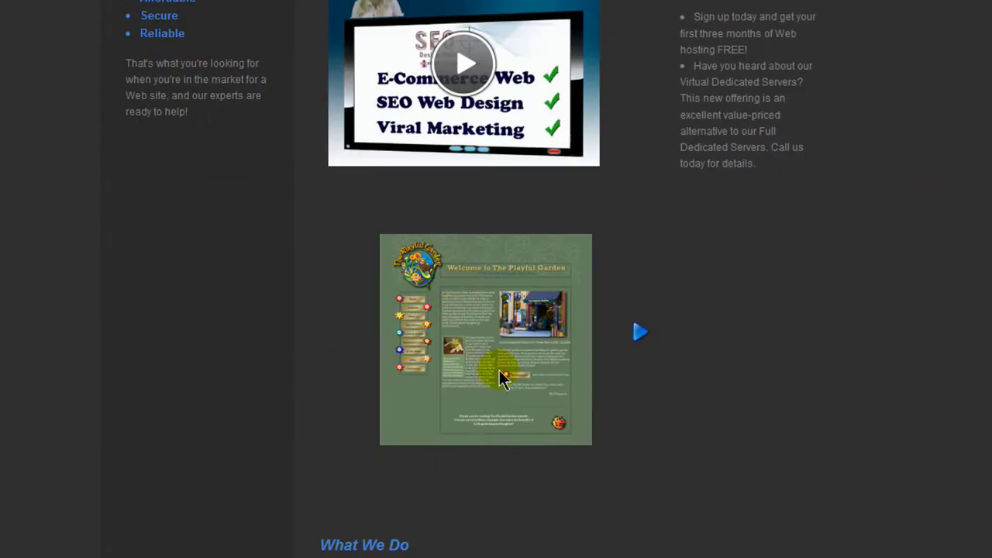
left_click(644, 338)
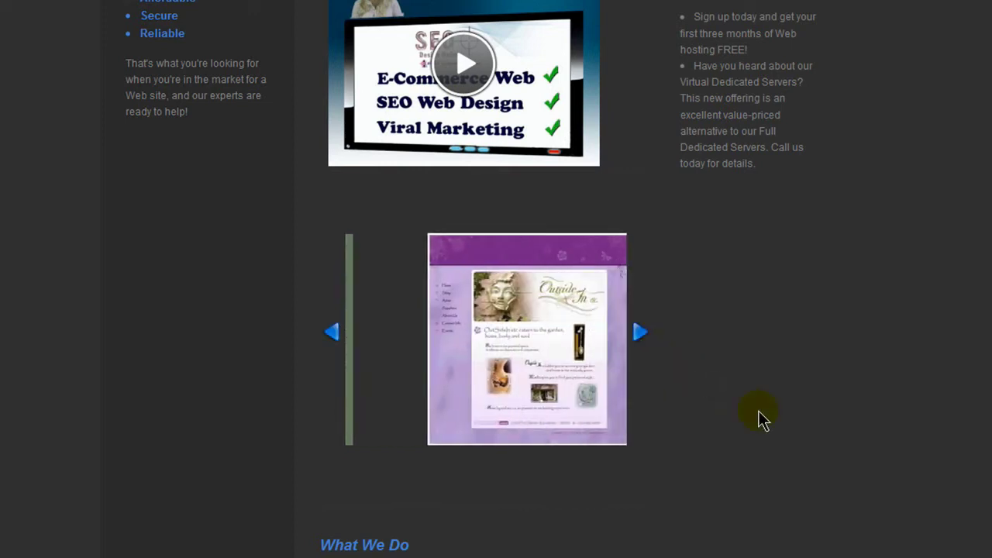
left_click(641, 333)
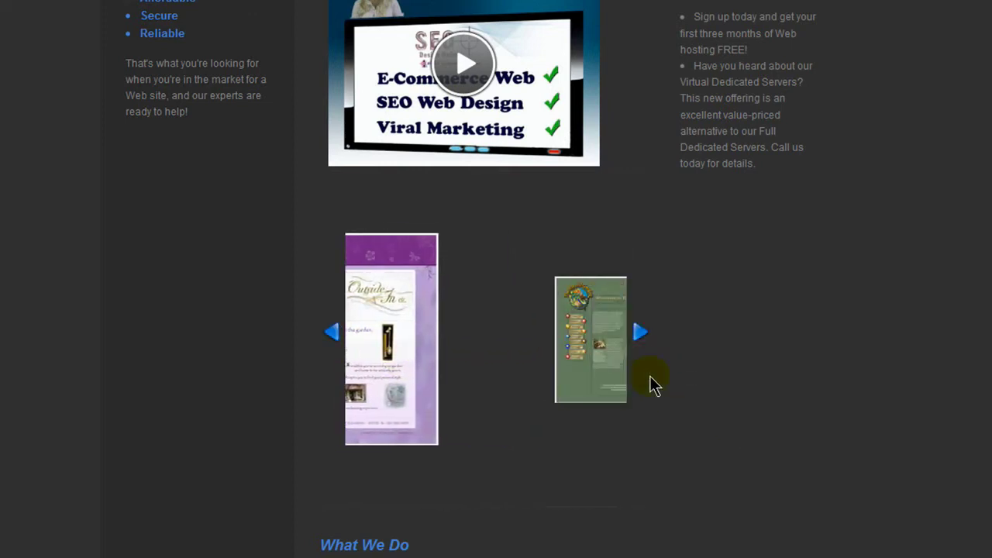
left_click(643, 334)
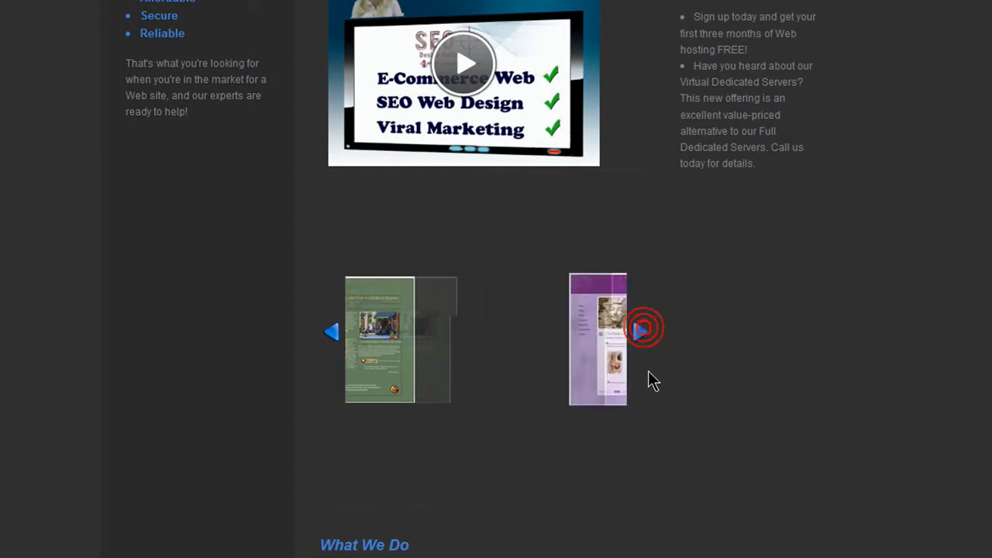
left_click(334, 335)
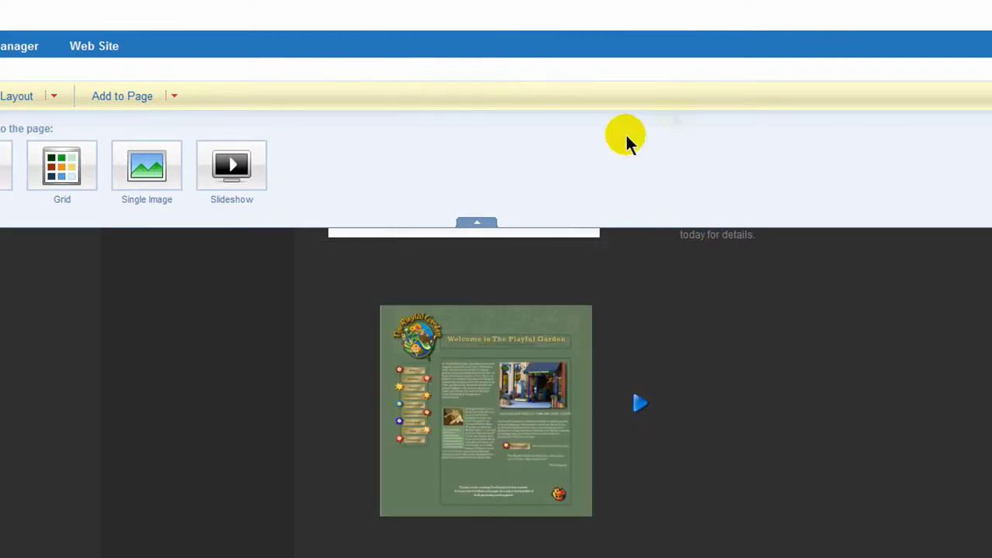
- Open the photo gallery's display options and set the gallery type to Grid
left_click(396, 253)
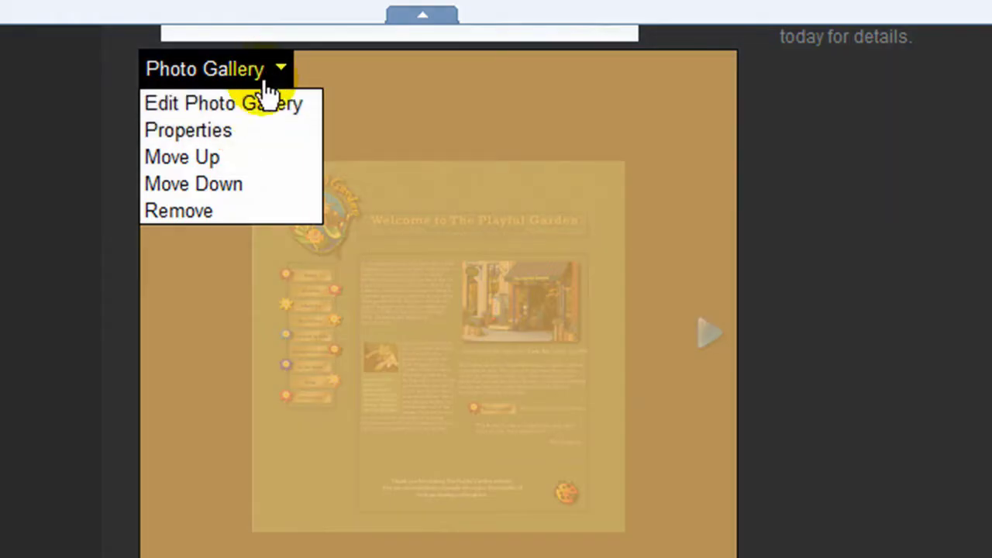
left_click(248, 101)
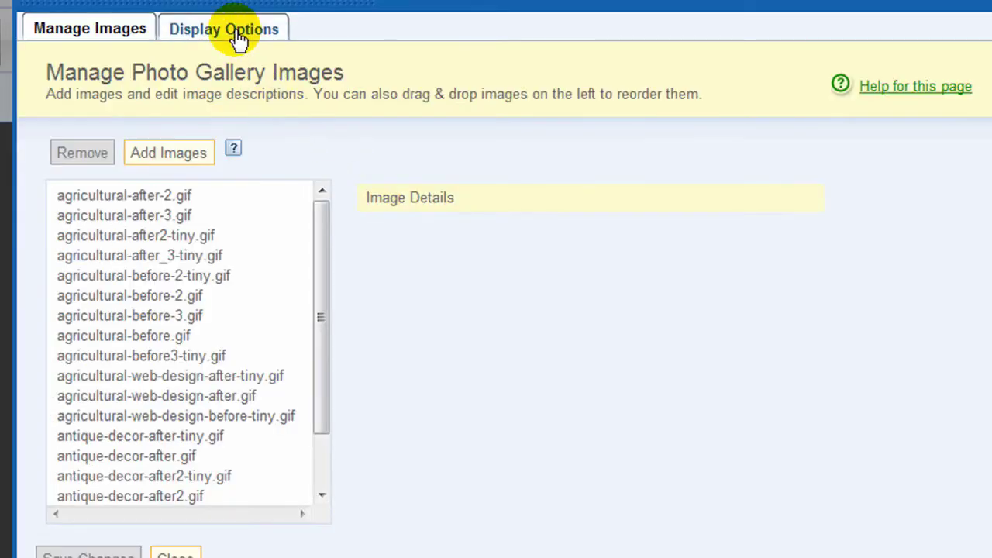
left_click(239, 39)
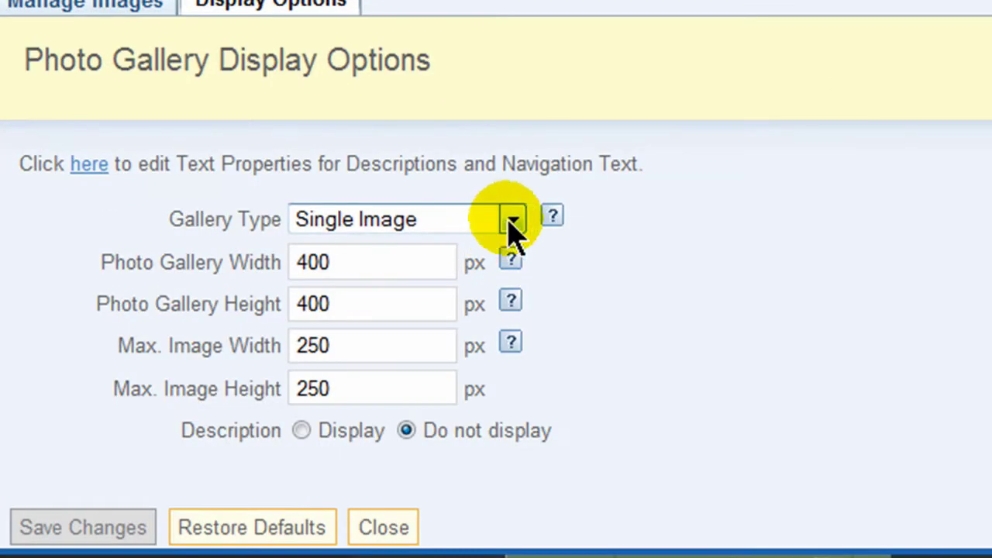
left_click(400, 189)
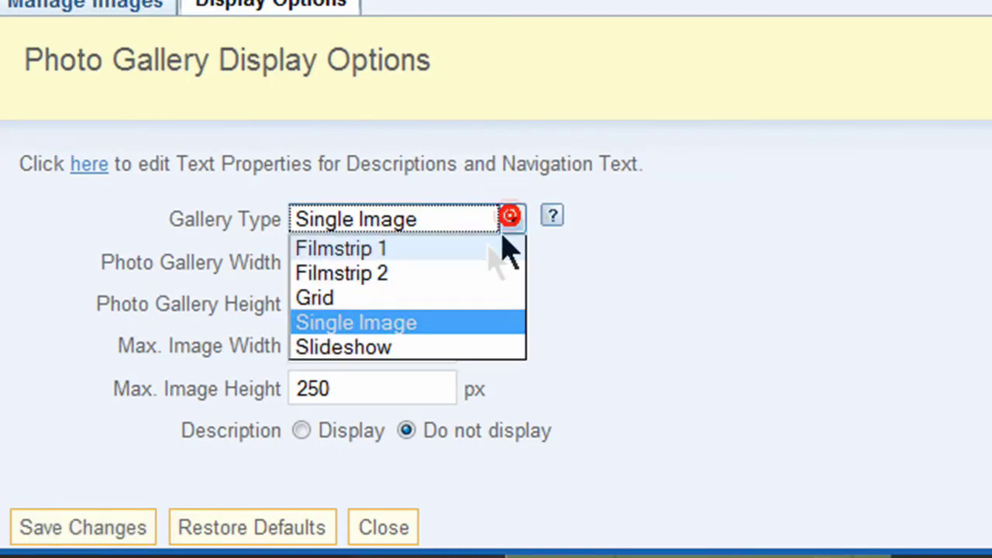
left_click(418, 299)
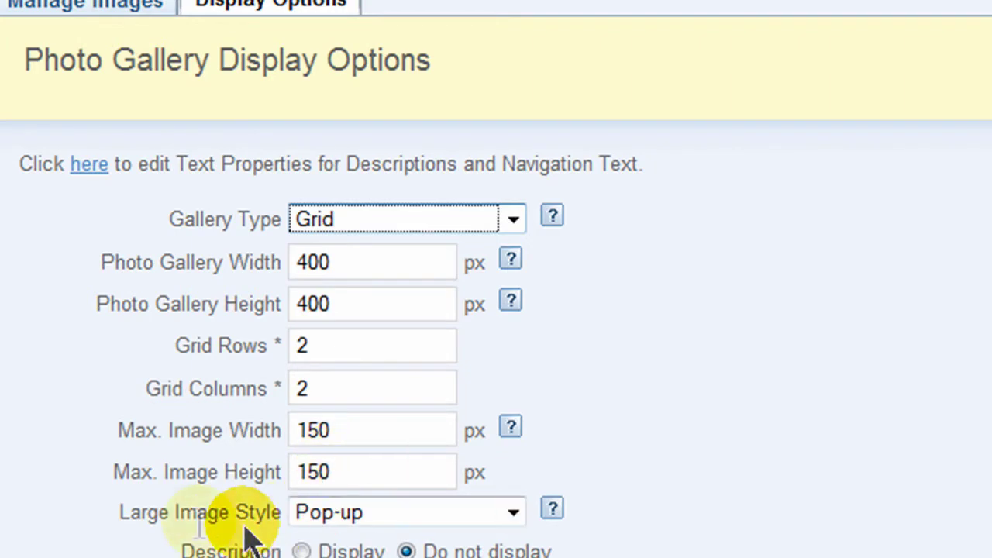
- Set Large Image Style to Animated Lightbox and save the gallery settings
left_click_drag(118, 513, 279, 515)
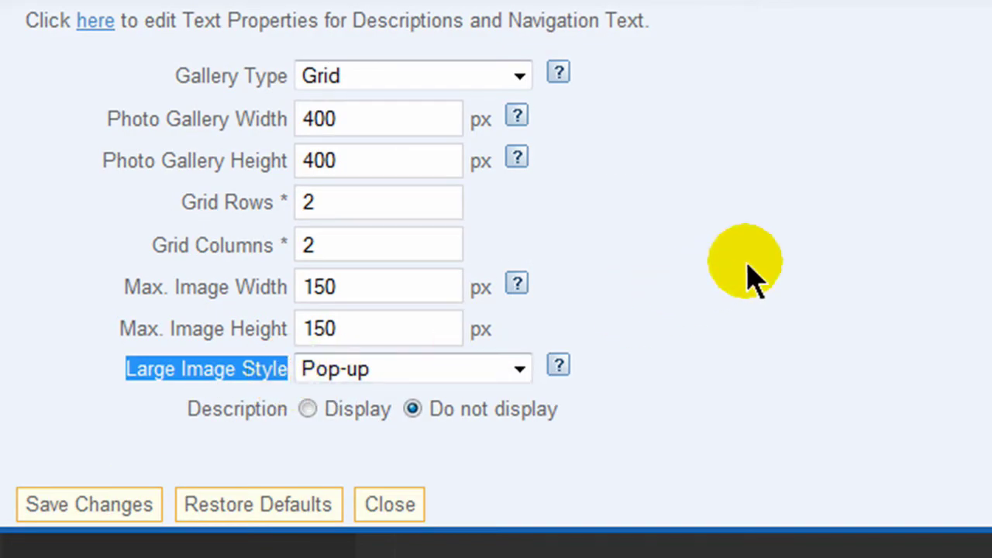
left_click(747, 261)
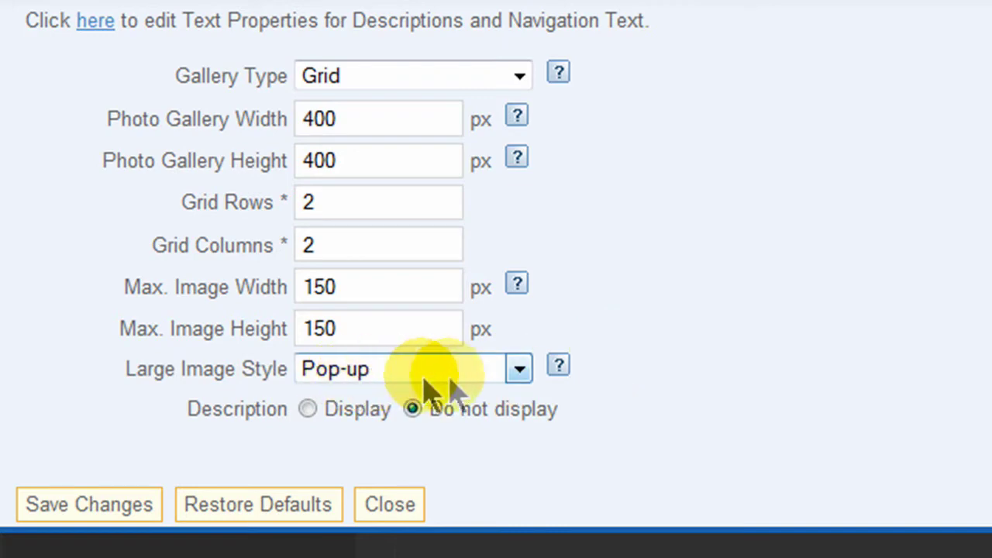
left_click(517, 371)
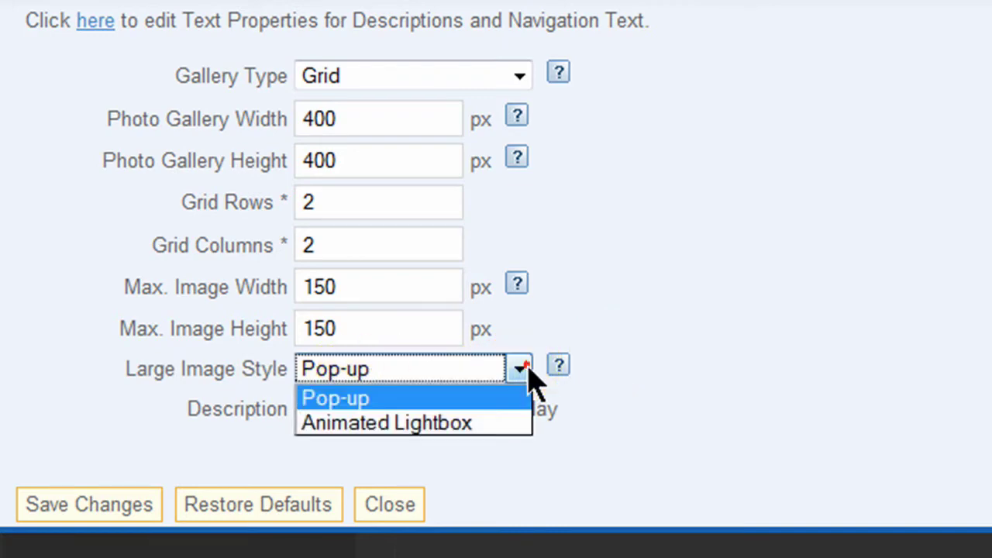
left_click(469, 432)
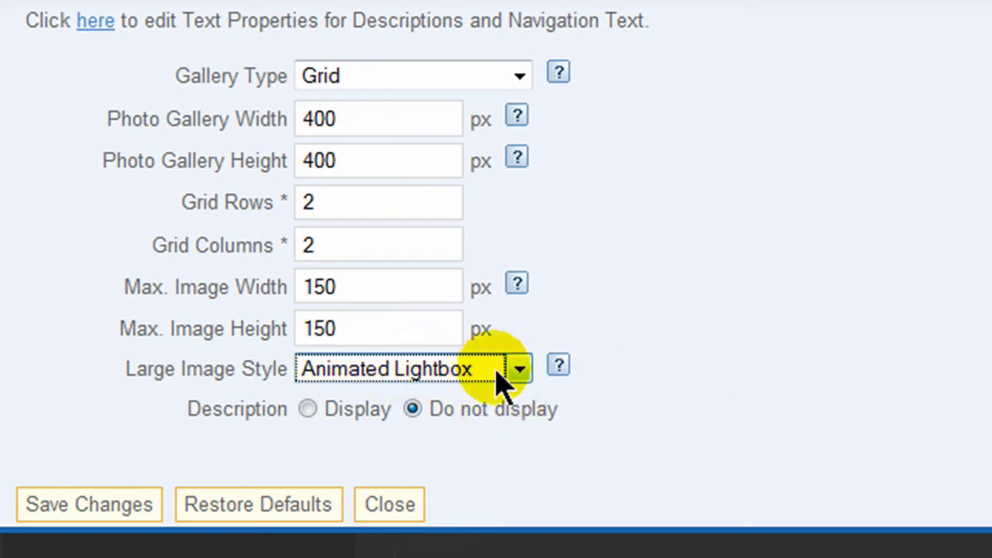
left_click(85, 510)
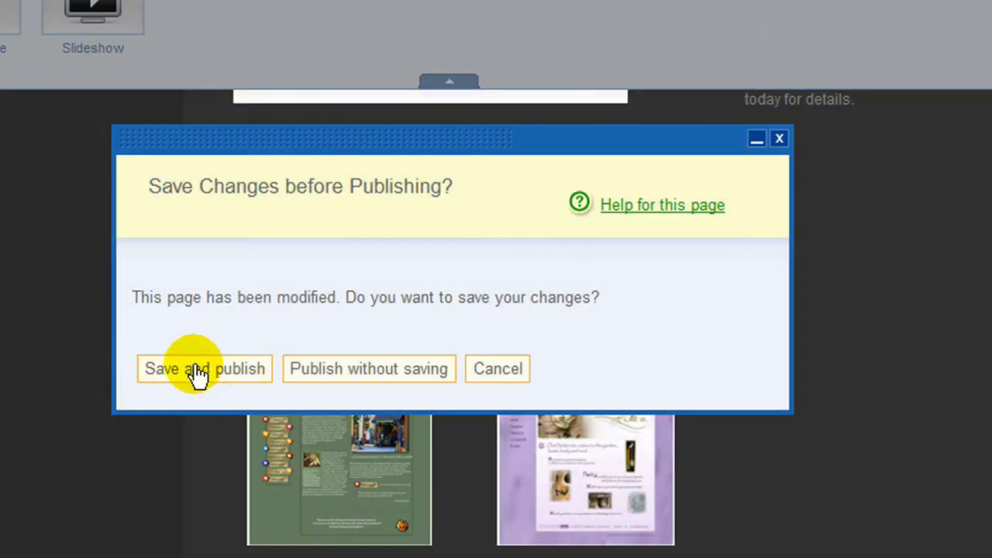
- Save and publish the page, then view the live Web SEO Specialists site
left_click(196, 366)
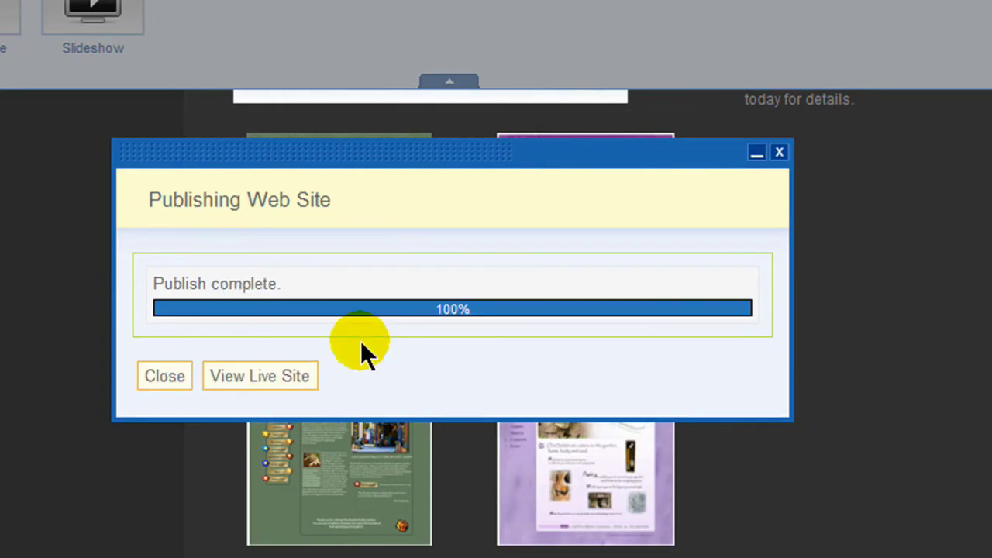
left_click(250, 378)
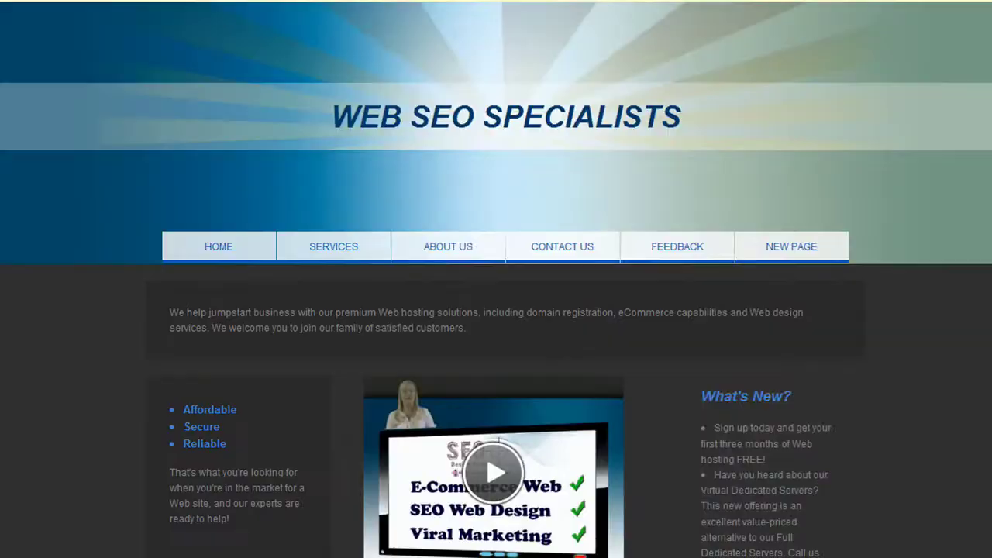
- Scroll to the live grid gallery and page its thumbnails forward to images 9-12
scroll(980, 233, "down", 5)
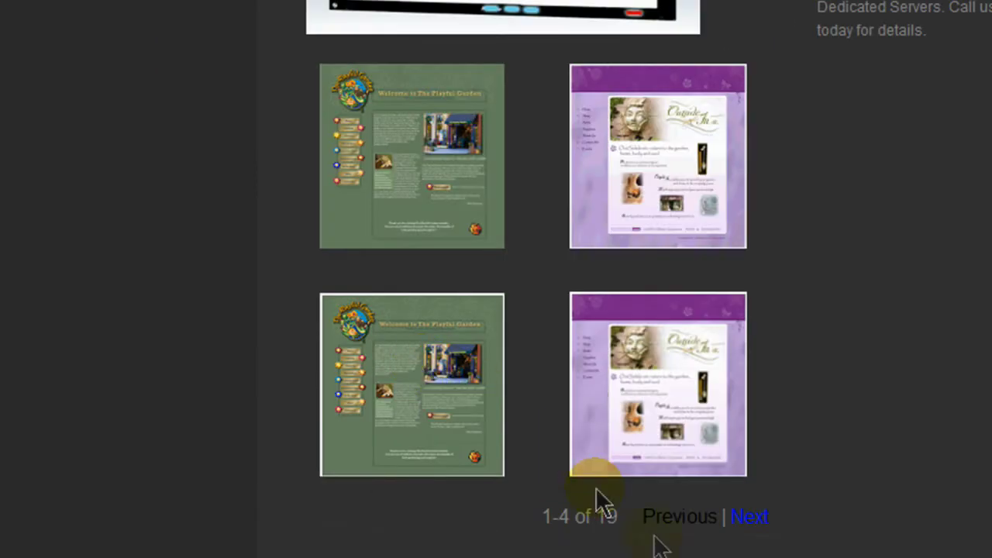
left_click(756, 517)
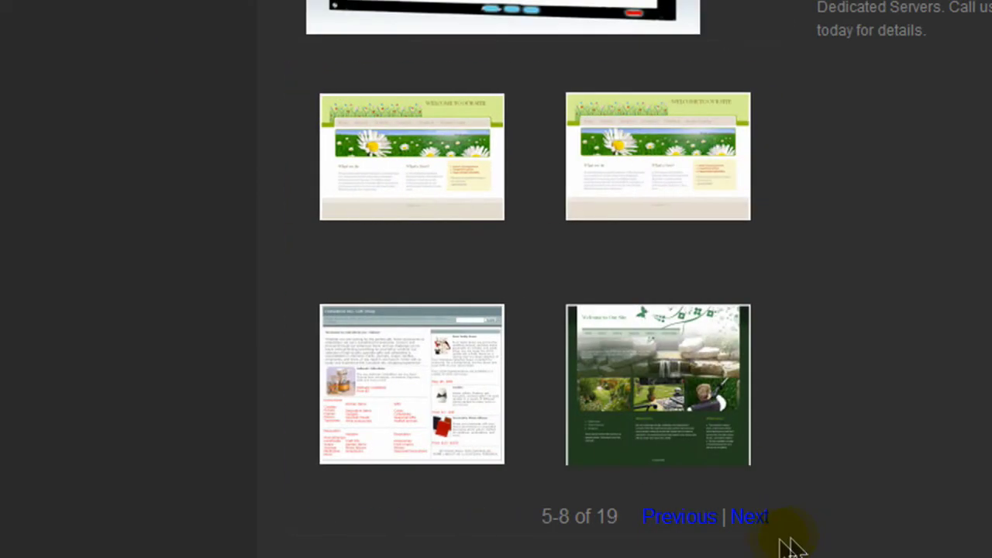
left_click(753, 519)
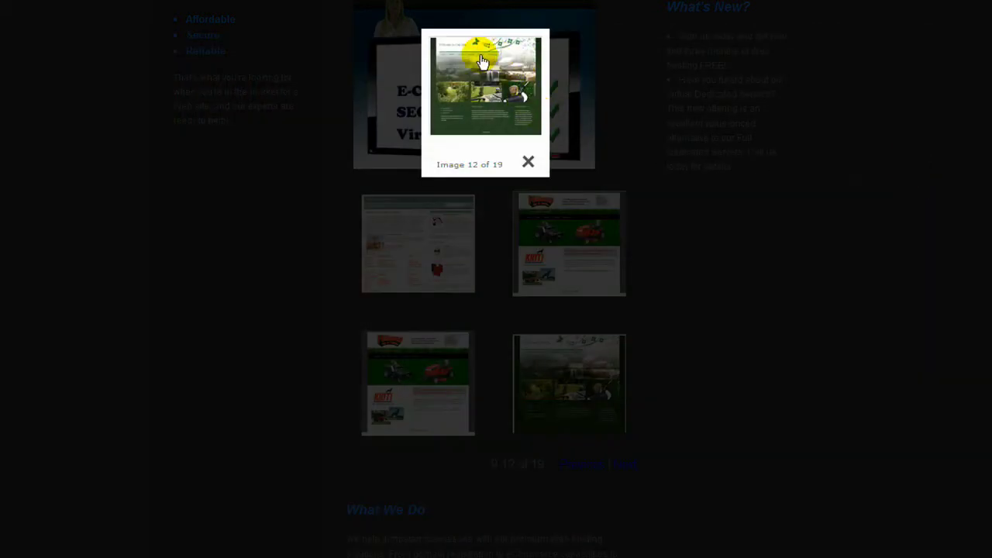
- Step the lightbox to images 13 and 14 (Casa Mango), then close it
left_click(530, 57)
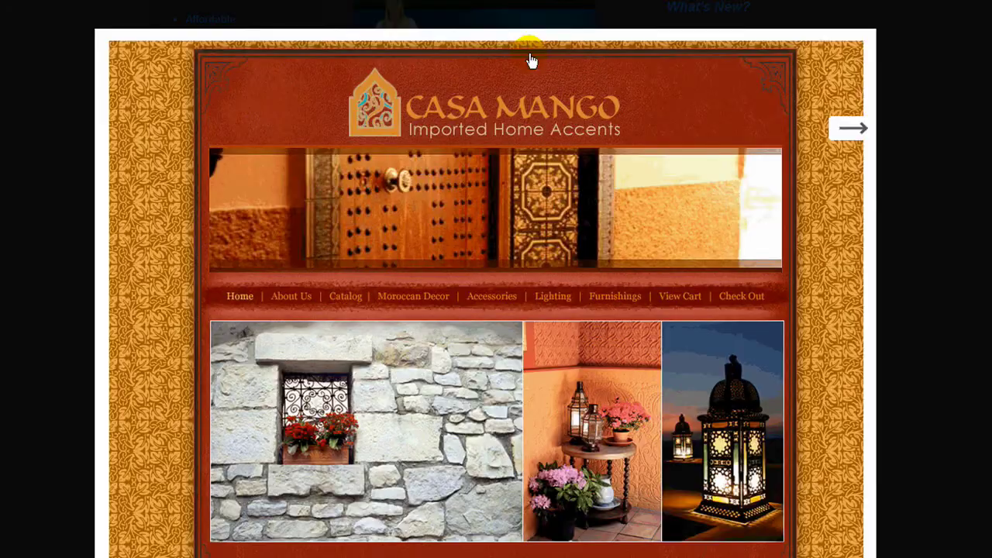
left_click(721, 147)
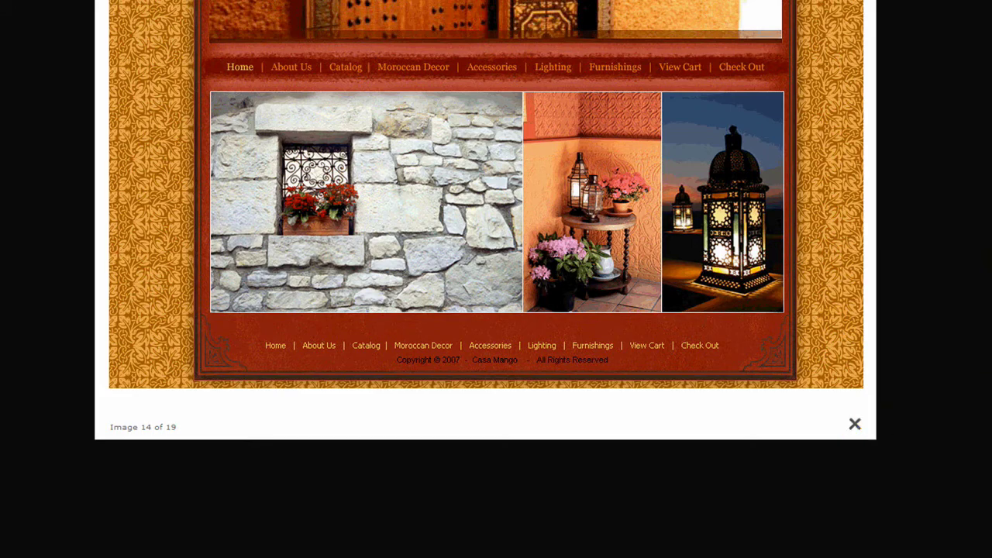
left_click(991, 264)
scroll(990, 256, "up", 7)
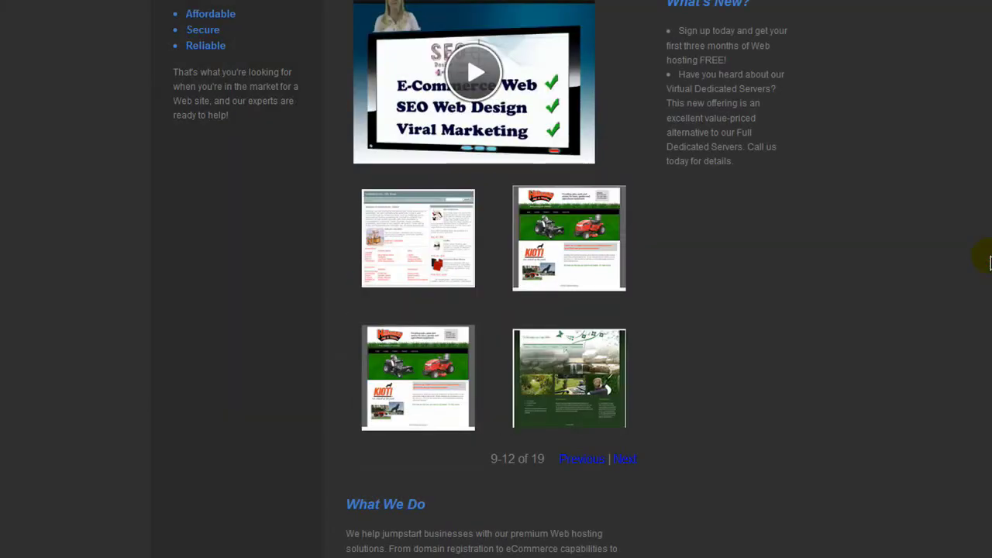
scroll(990, 240, "down", 1)
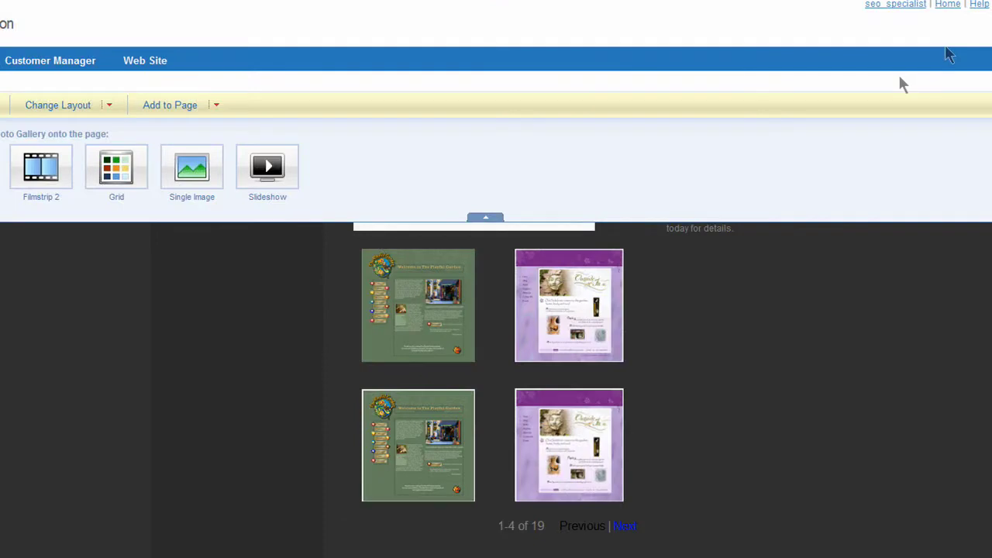
- Switch the gallery type to Filmstrip 2 with Pop-up large images and save the settings
mouse_move(501, 348)
left_click(413, 244)
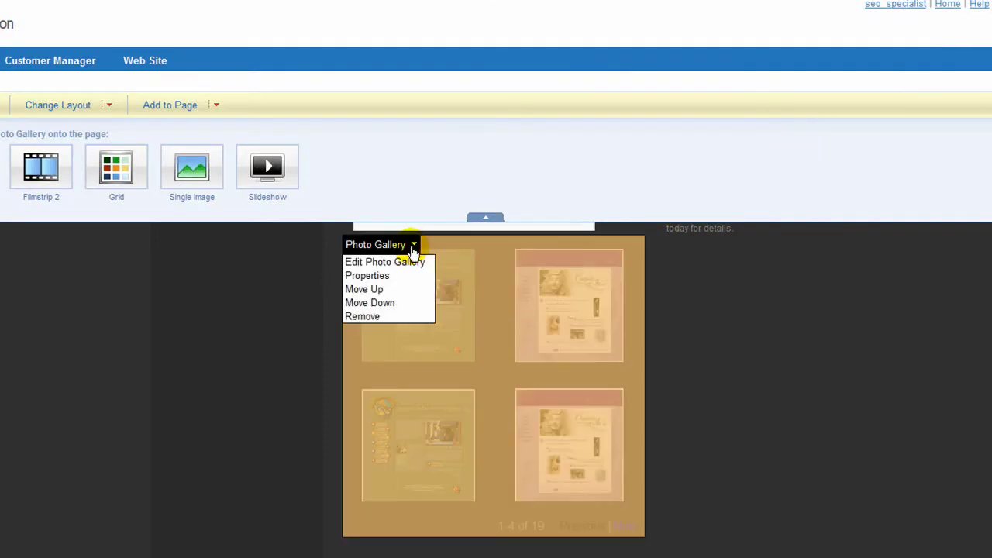
left_click(398, 259)
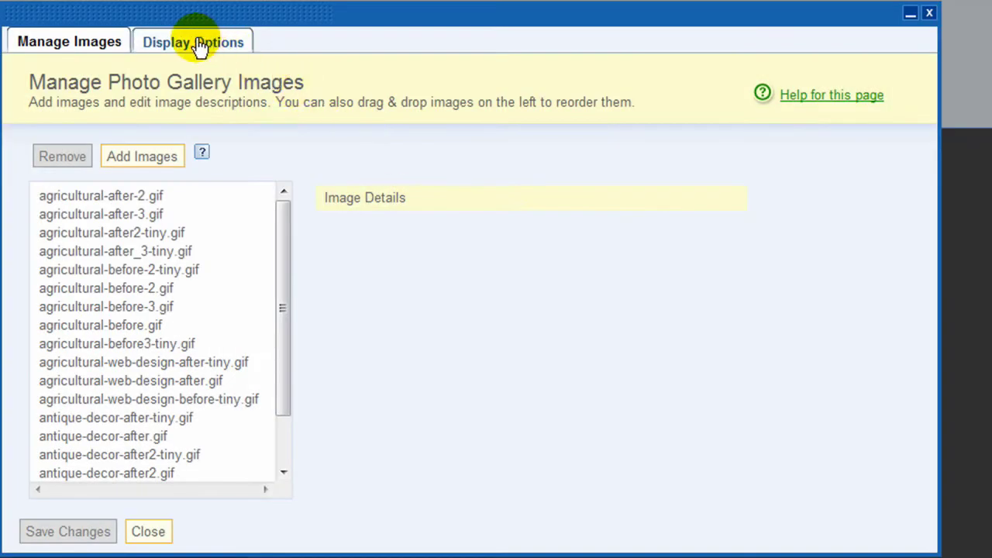
left_click(198, 43)
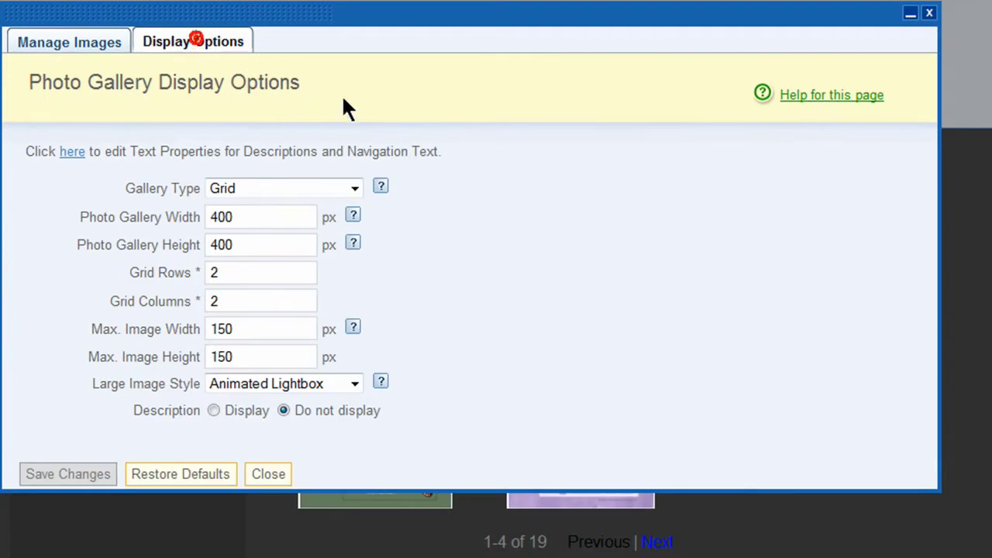
left_click(353, 191)
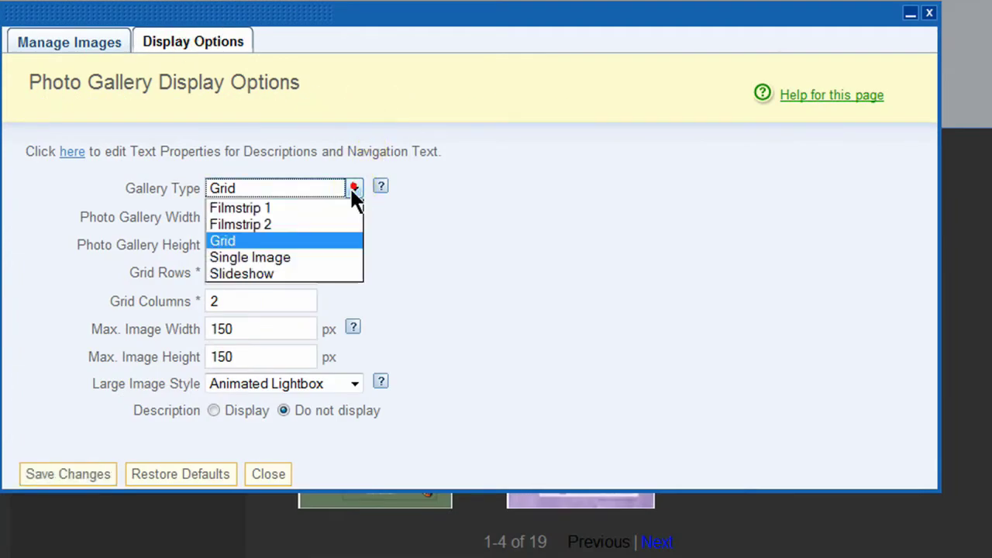
left_click(330, 223)
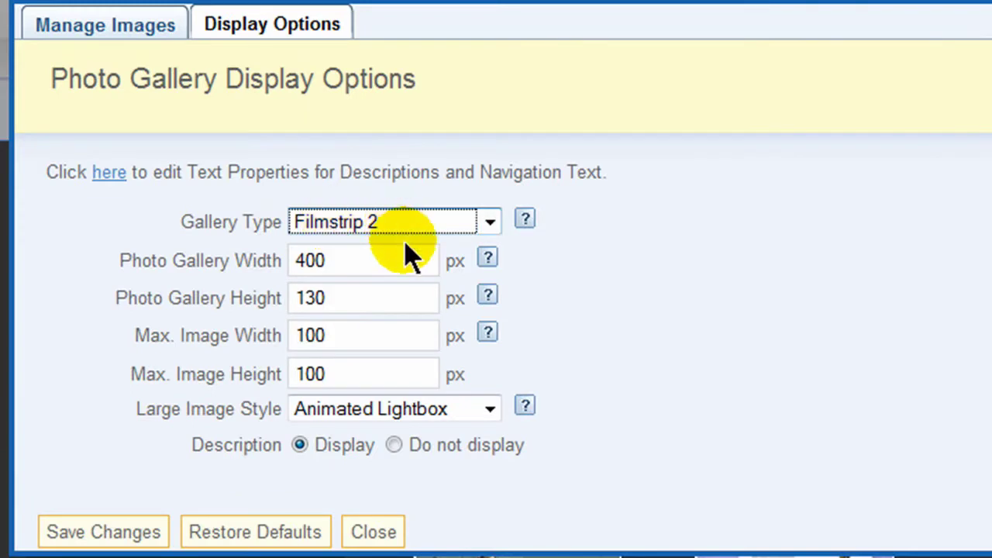
left_click(491, 409)
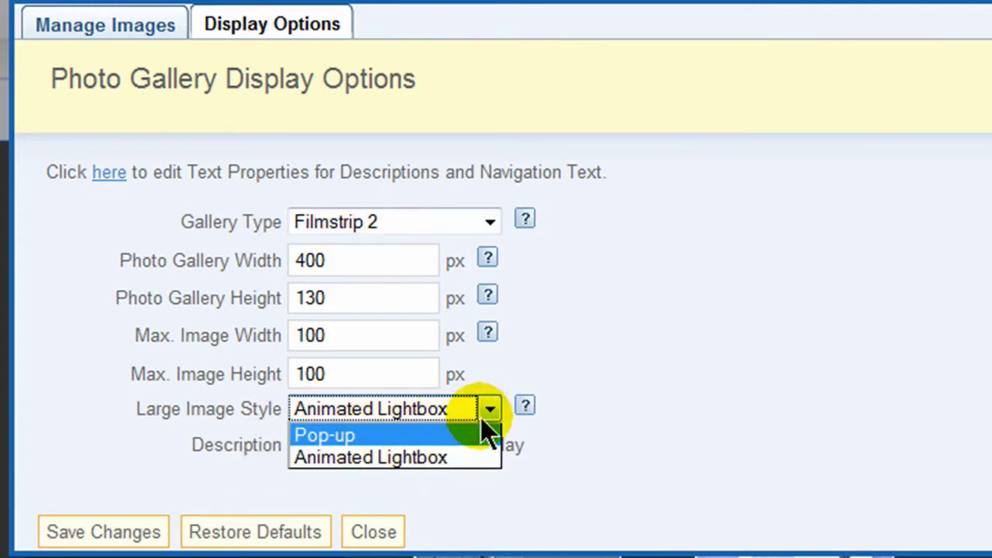
left_click(329, 433)
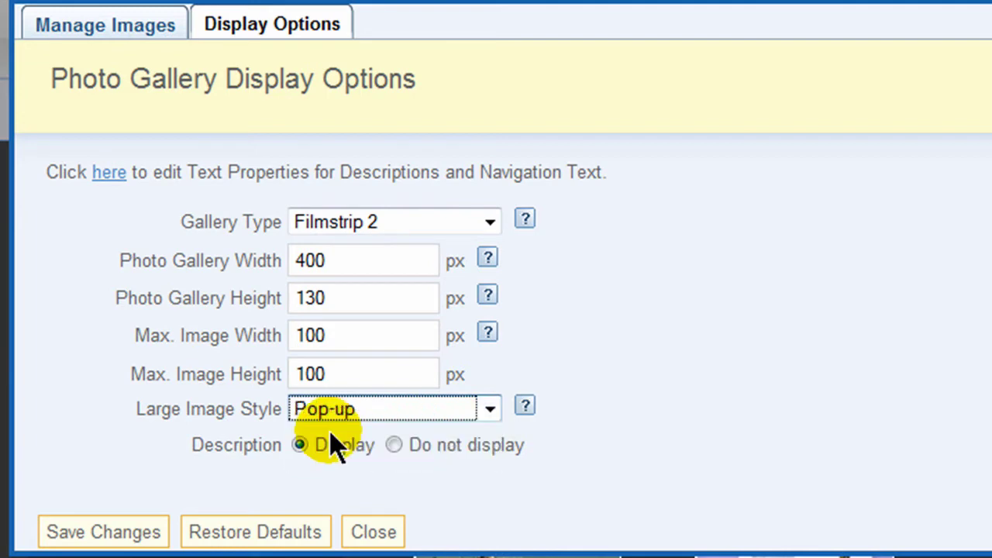
left_click(104, 533)
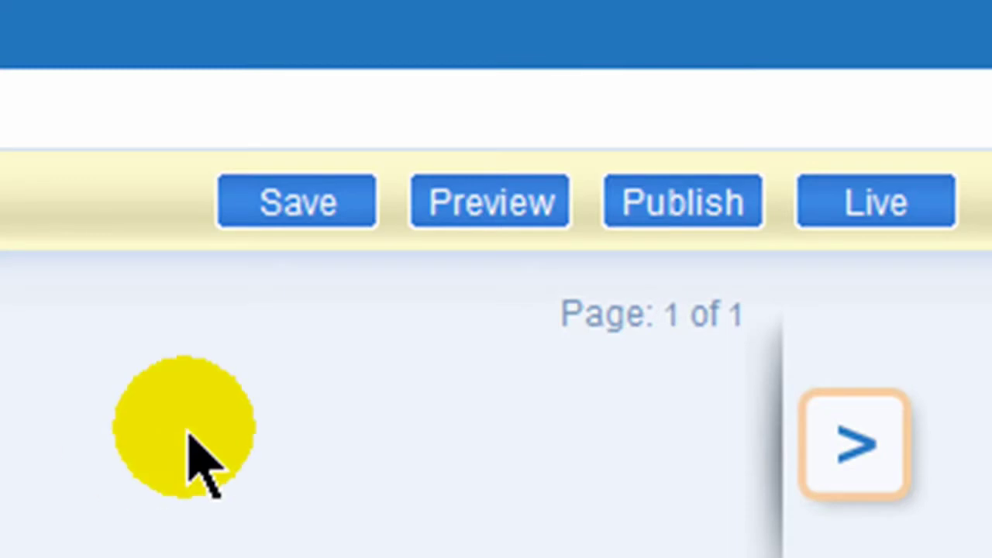
- Save and publish the edited page, then open and scroll the live site
left_click(658, 203)
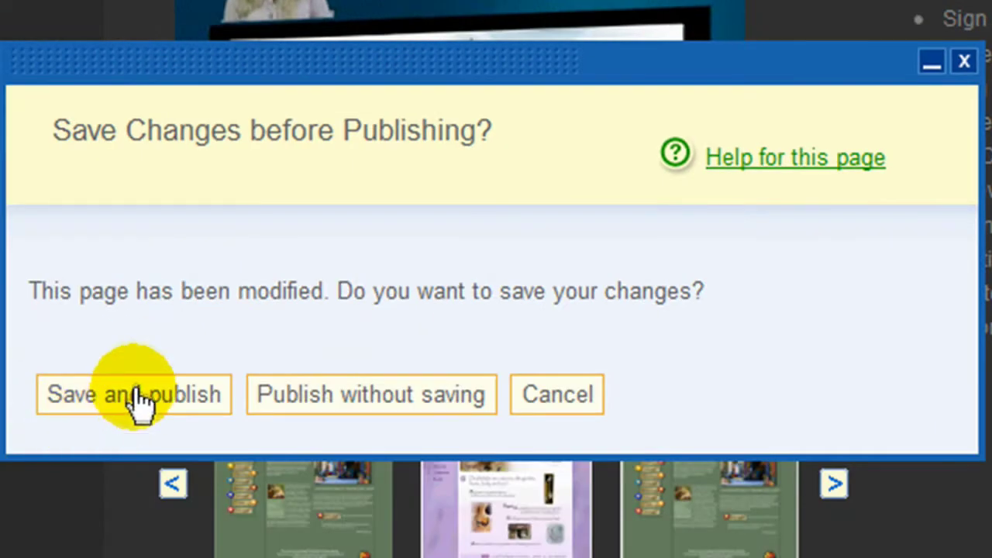
left_click(136, 388)
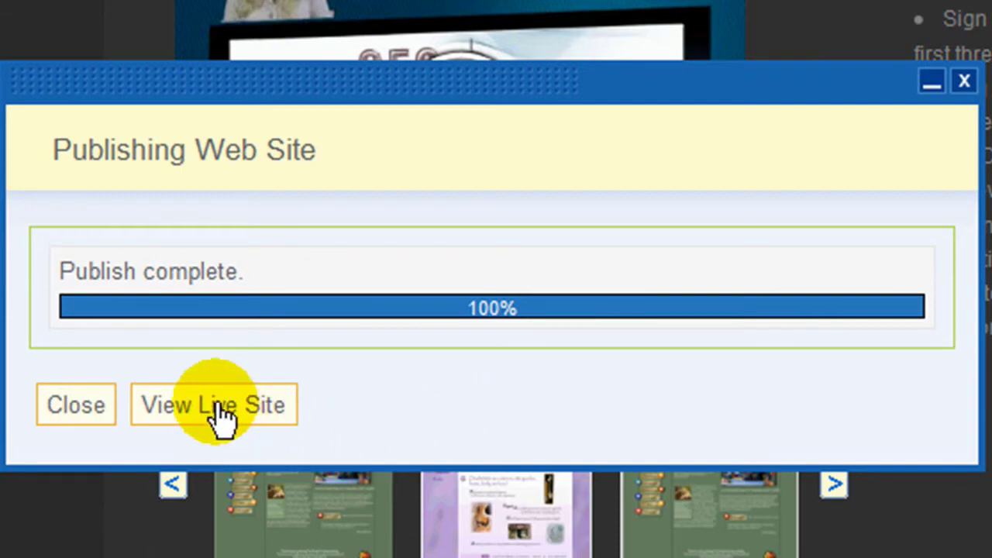
left_click(217, 410)
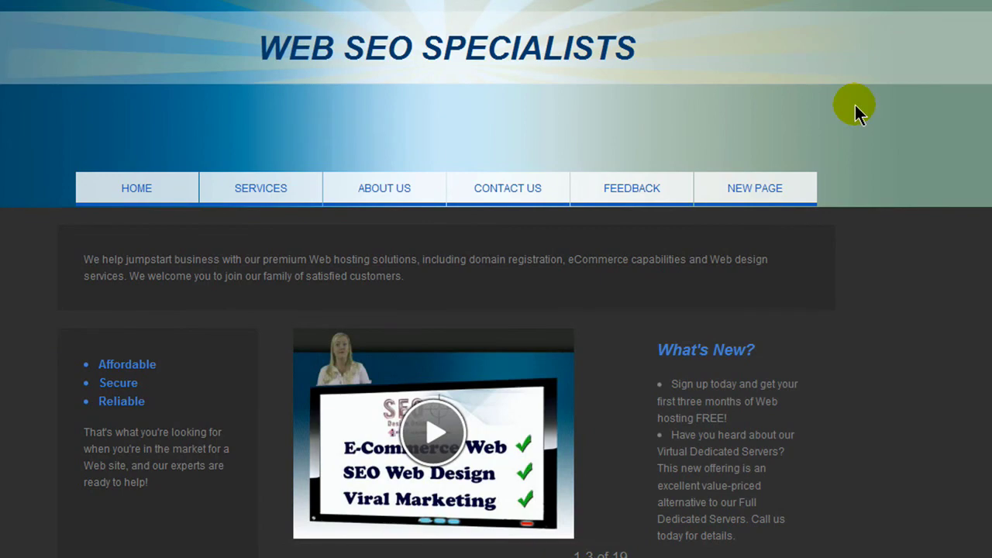
scroll(855, 105, "down", 2)
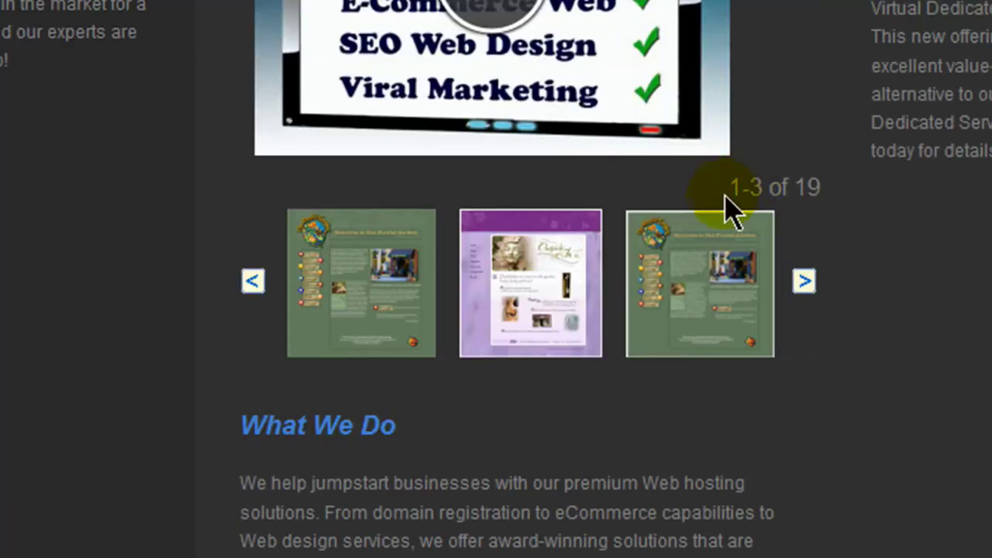
- Page the filmstrip thumbnails to 10-12, enlarge the Hillsway mower site, then close the pop-up
left_click(843, 187)
left_click(806, 285)
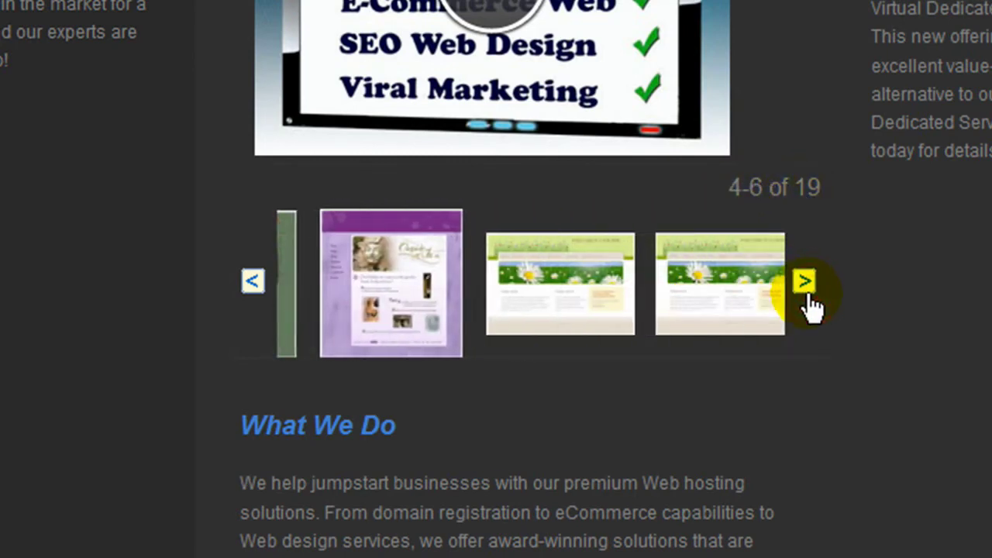
left_click(807, 293)
left_click(806, 293)
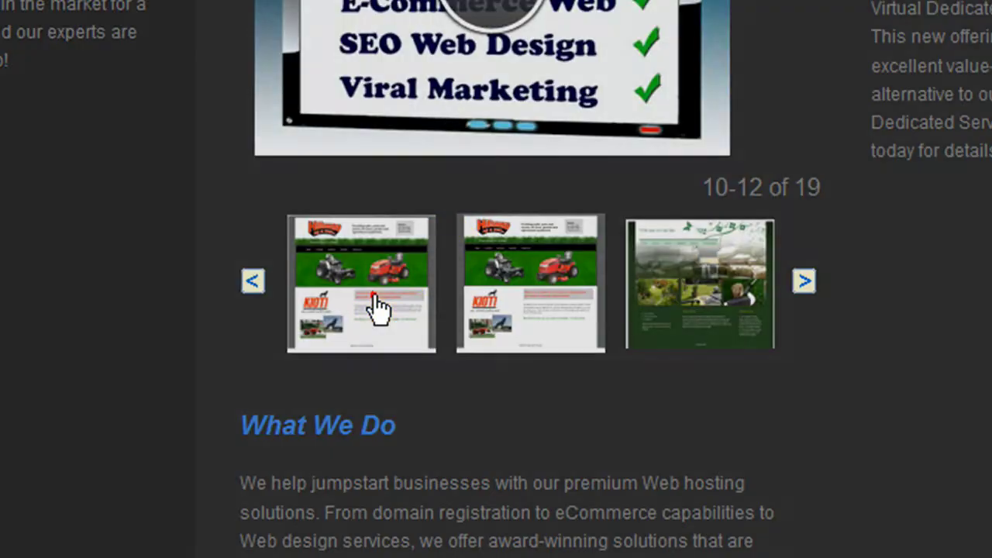
left_click(377, 308)
left_click(436, 38)
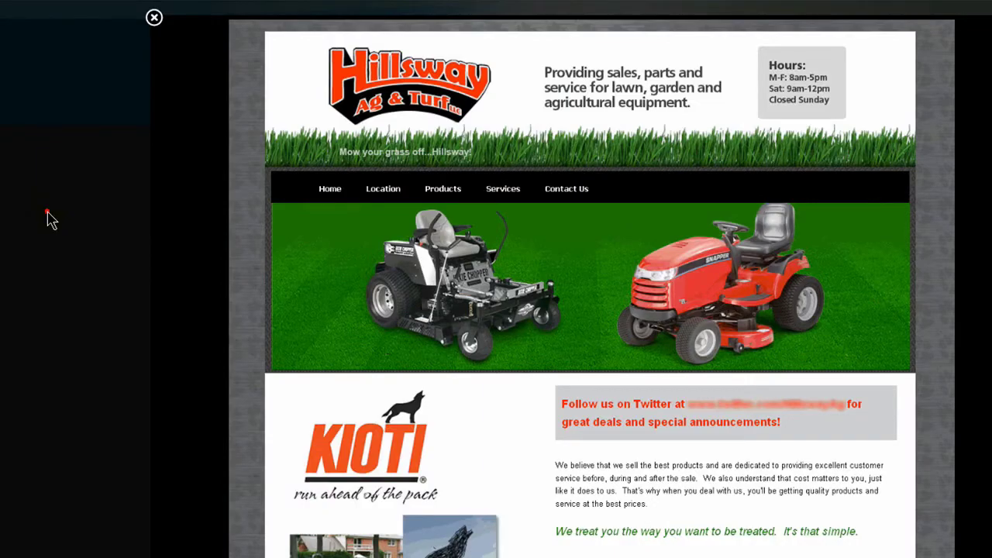
left_click(48, 219)
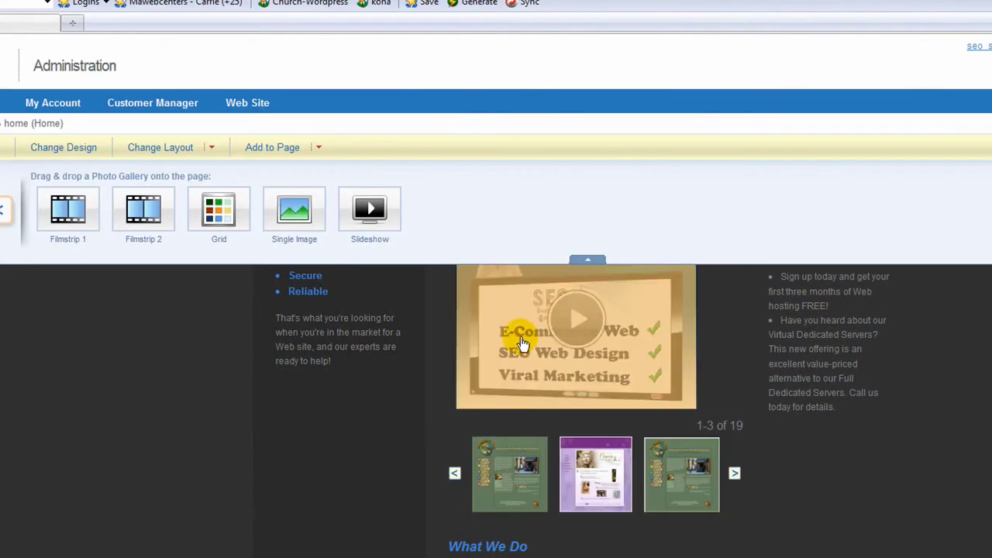
- Set the gallery type to Filmstrip 1 in Display Options and save
left_click(515, 420)
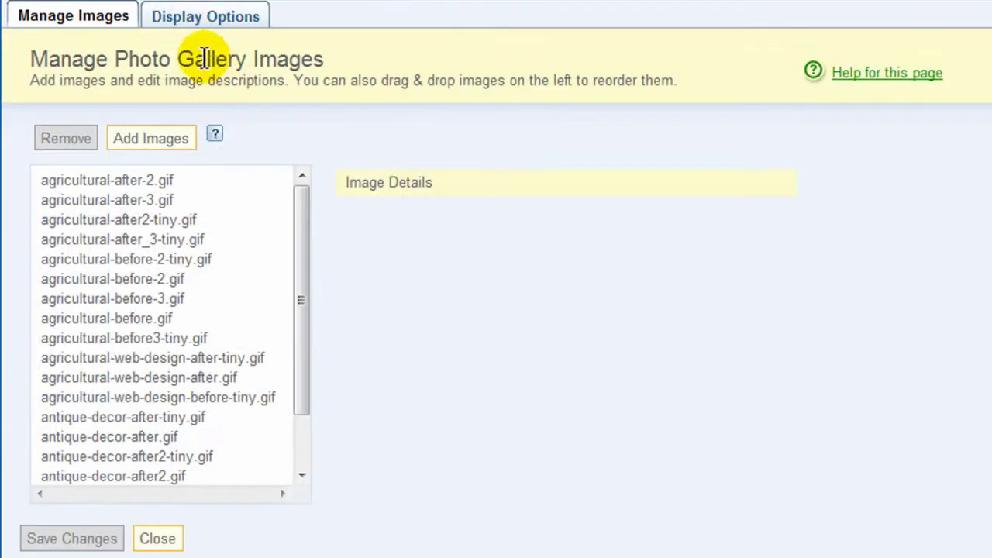
left_click(190, 27)
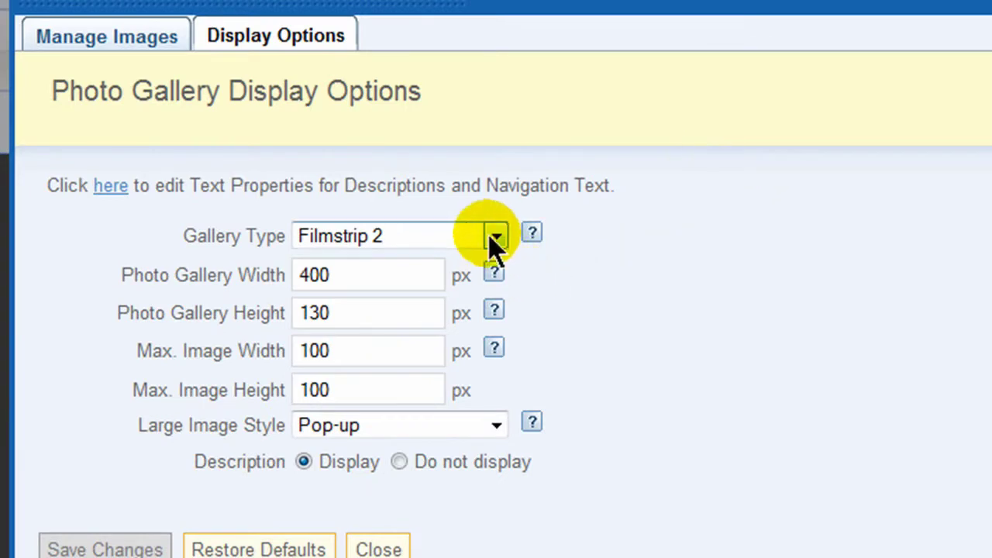
left_click(376, 171)
left_click(408, 265)
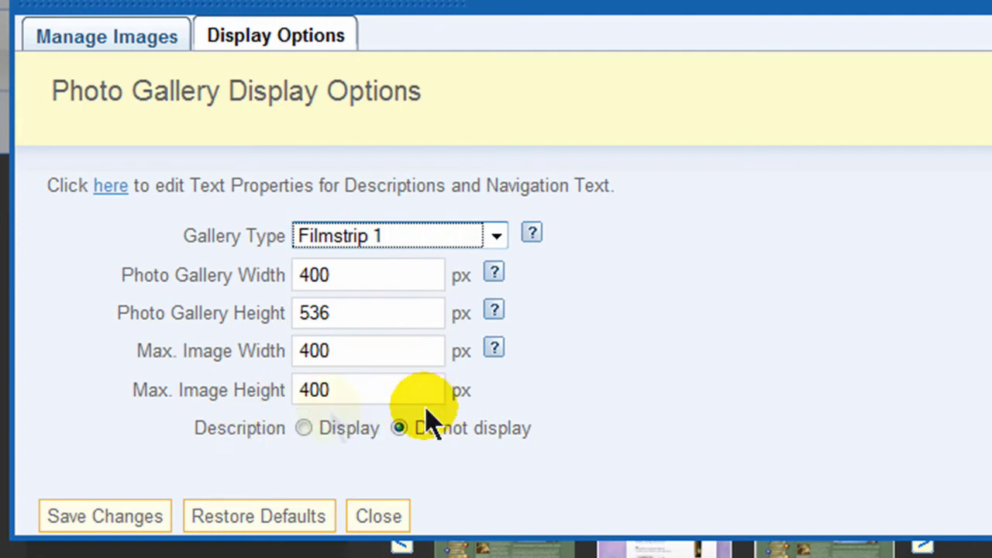
left_click(110, 517)
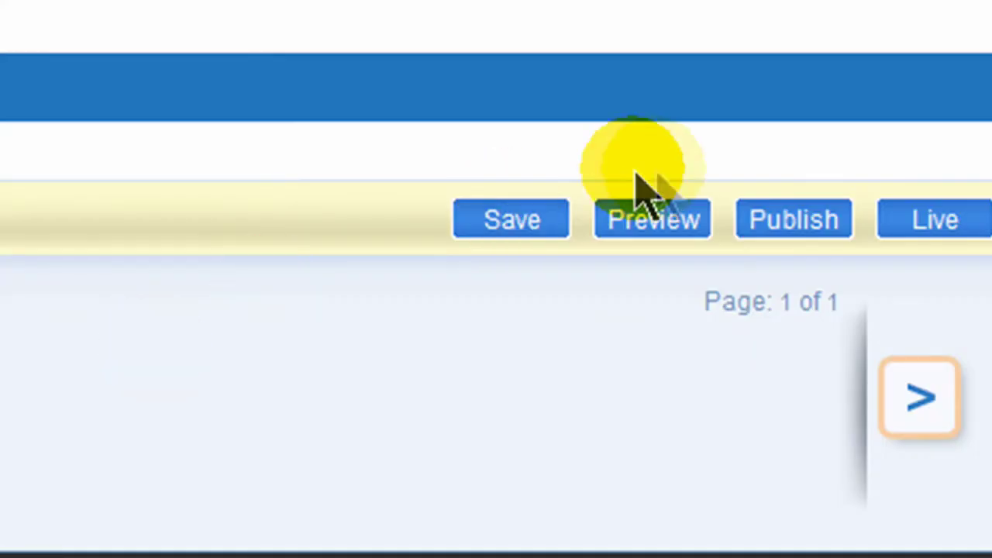
- Publish the page with Save and publish, then view the live home page
left_click(796, 225)
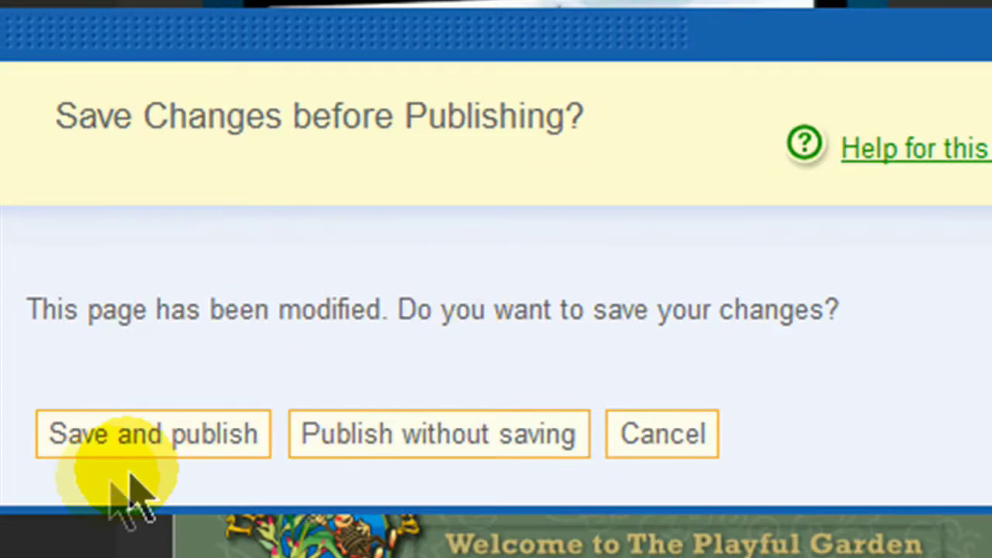
left_click(159, 443)
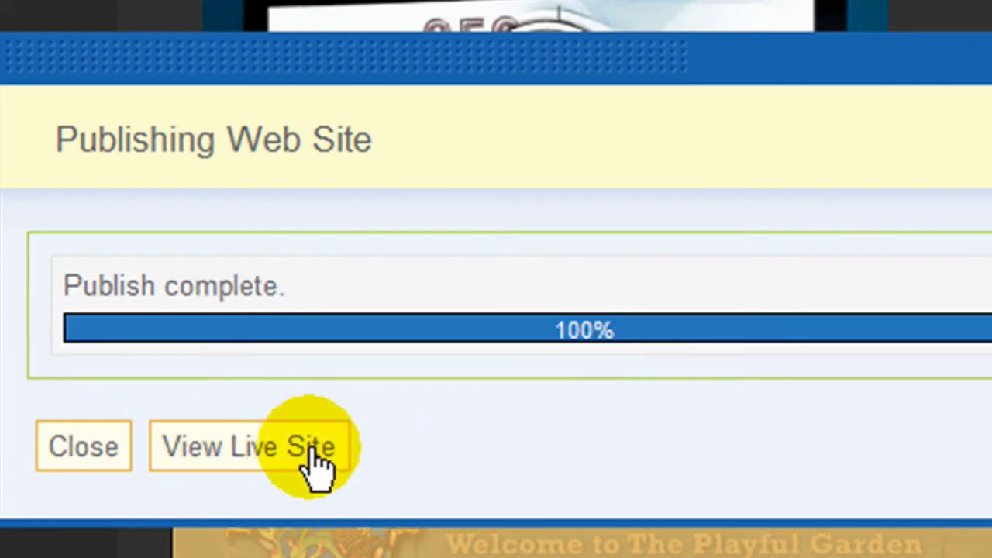
left_click(310, 447)
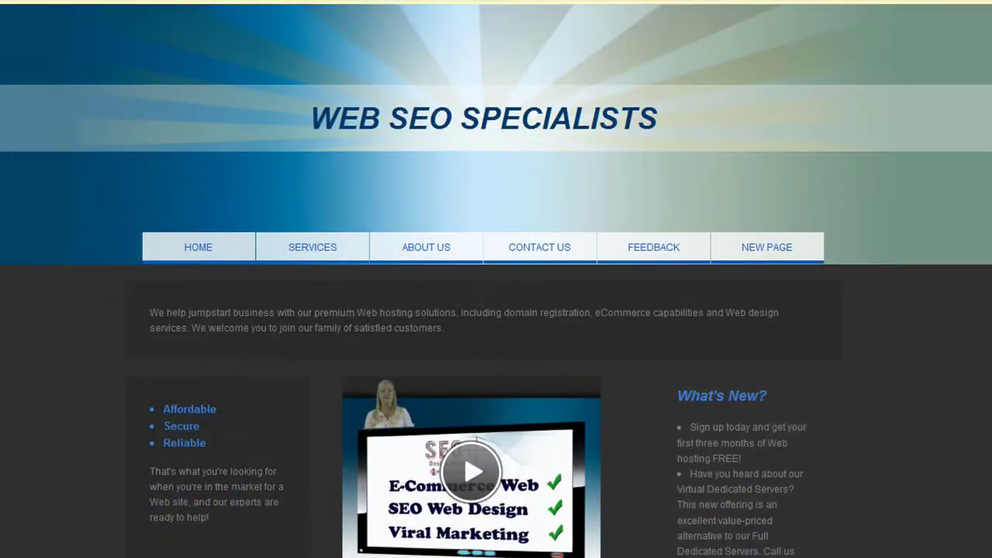
- On the live page, show Outside In, then advance the strip twice and show the green landscaping site
scroll(867, 182, "down", 5)
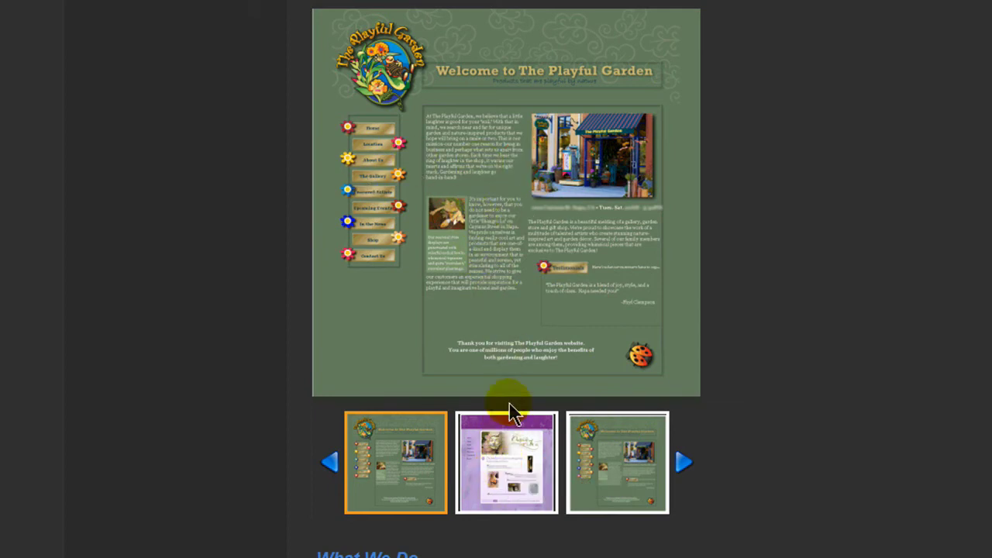
left_click(497, 475)
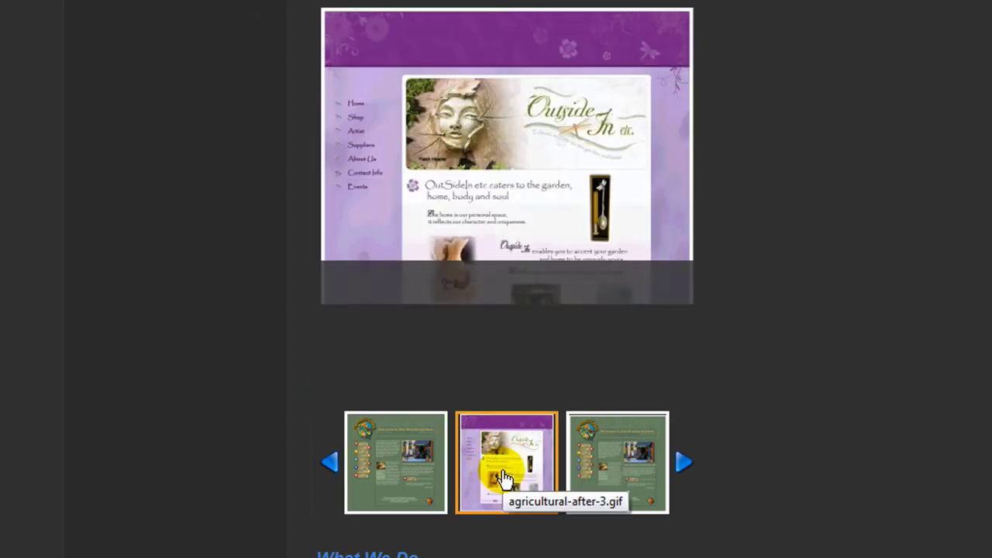
left_click(685, 468)
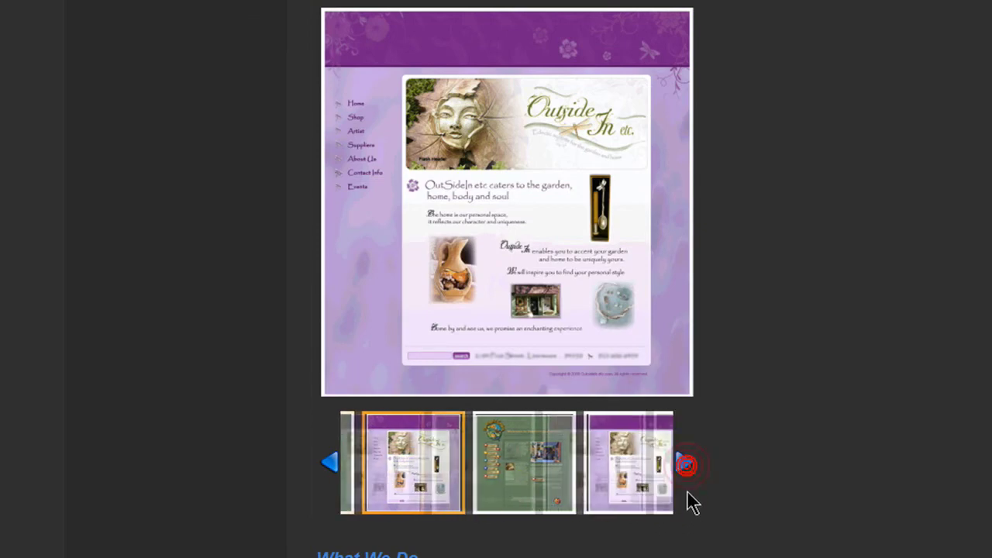
left_click(680, 463)
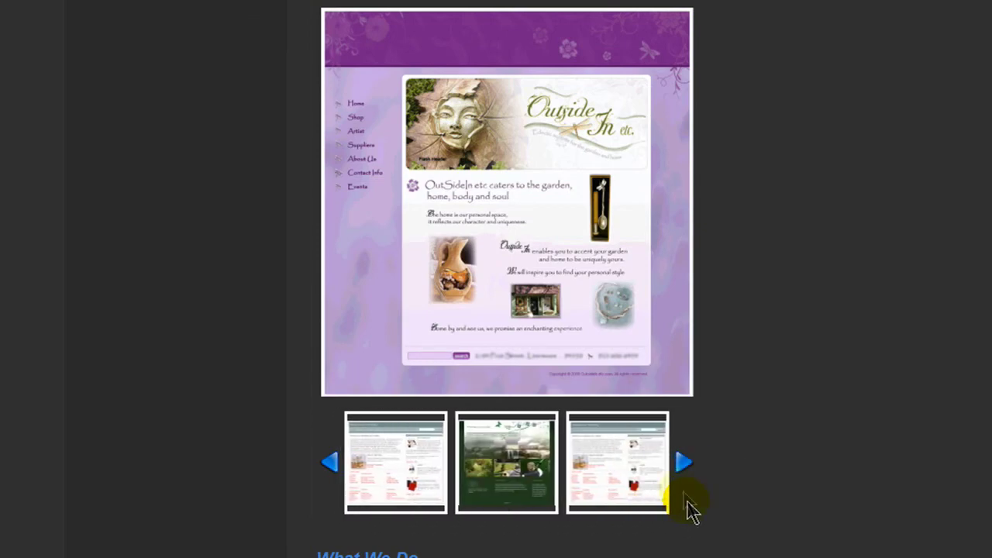
left_click(548, 475)
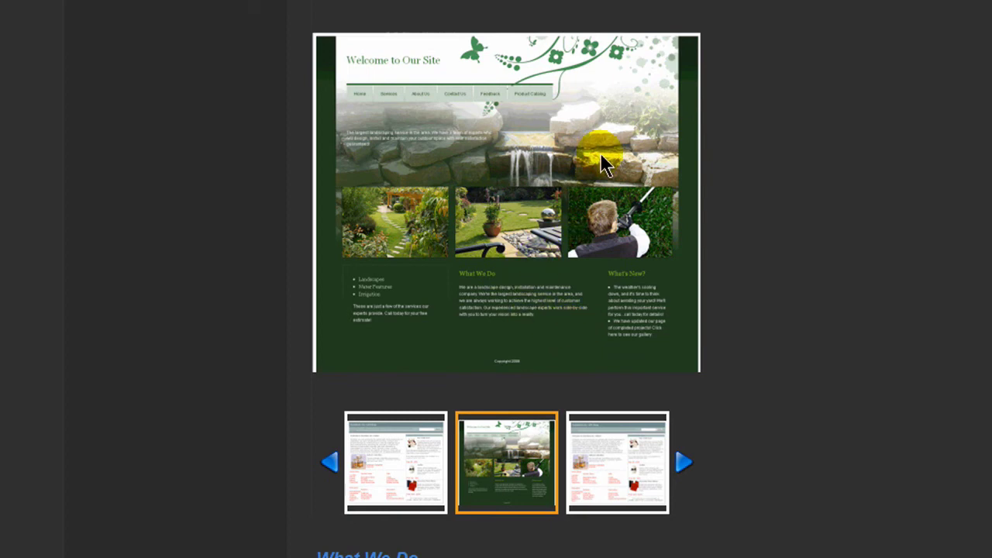
scroll(709, 143, "up", 5)
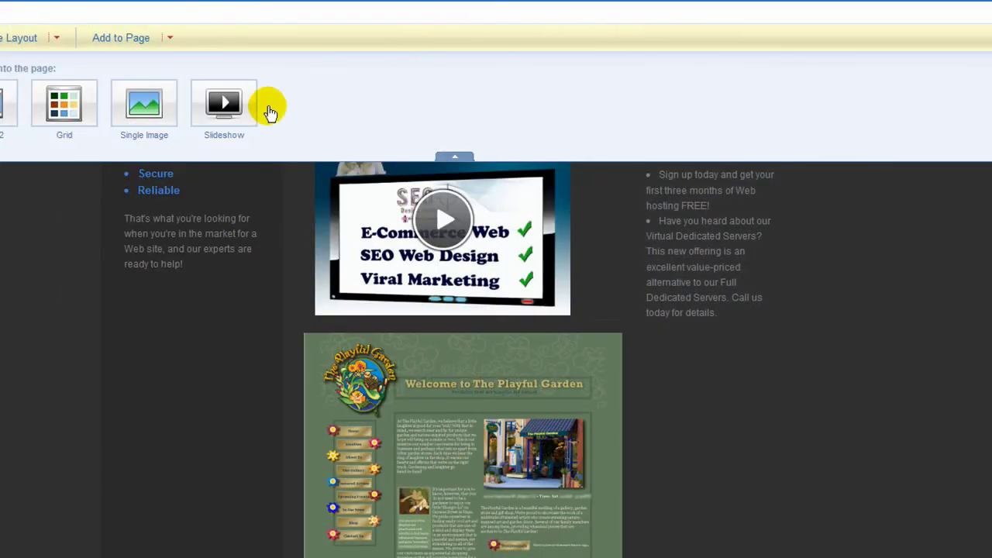
- Collapse the gallery-types panel under the Add to Page ribbon to reveal the Filmstrip 1 gallery
left_click(454, 156)
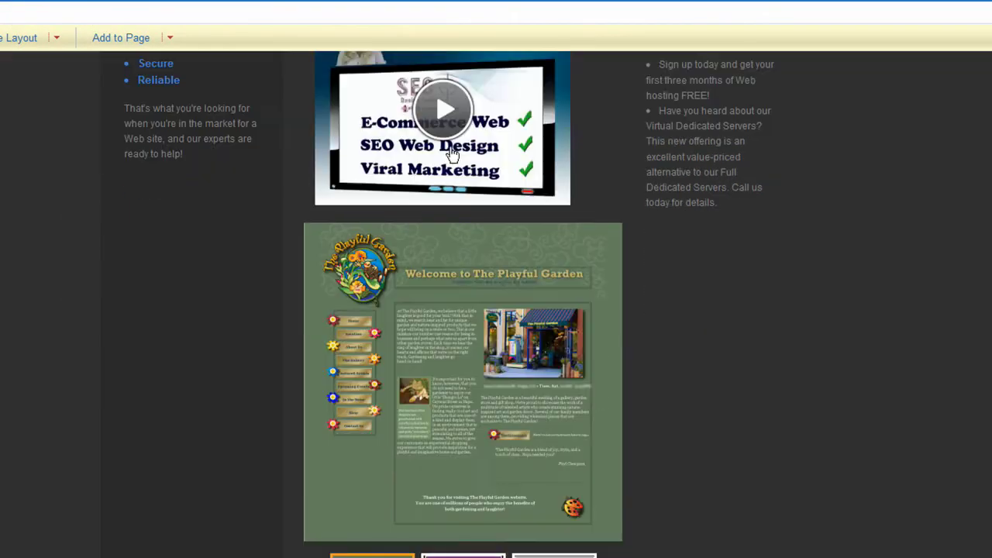